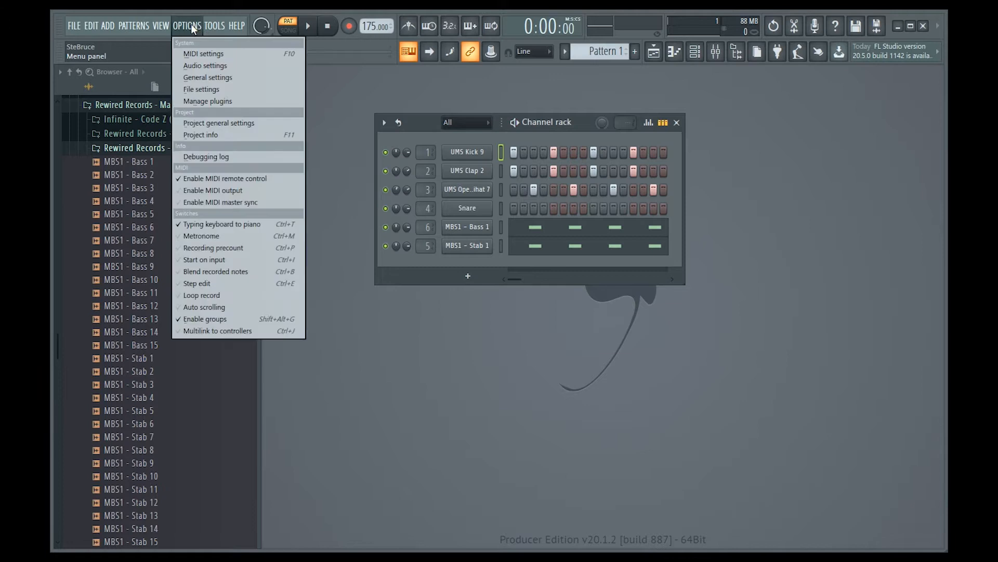
Step: Open the file settings and review the autosave backup options, then close the settings window
click(206, 90)
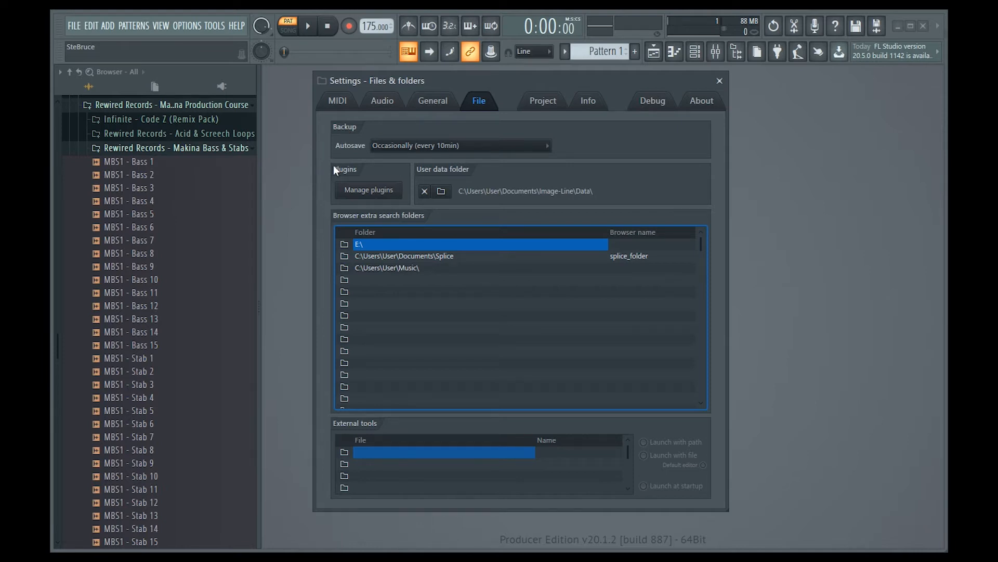
click(464, 145)
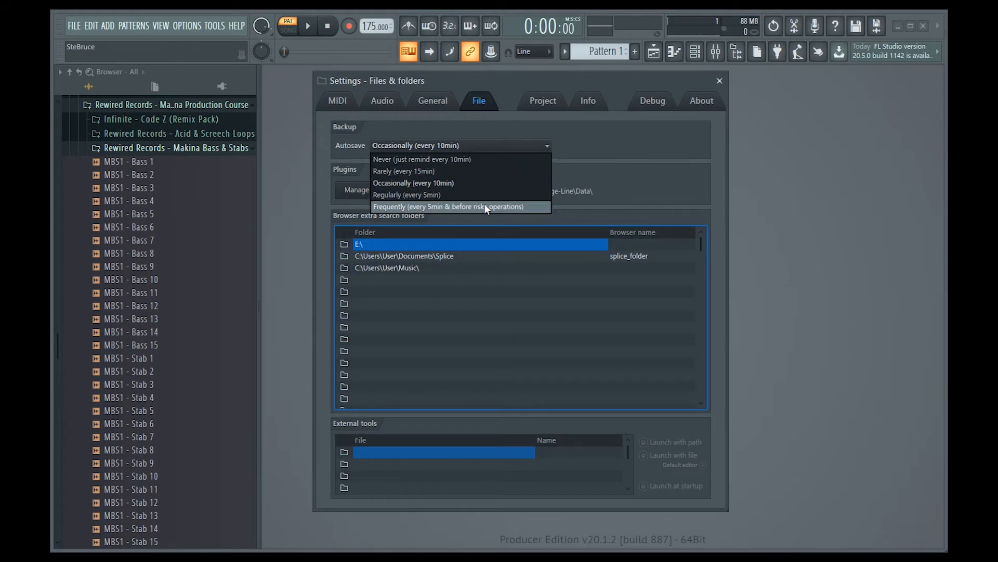
click(652, 181)
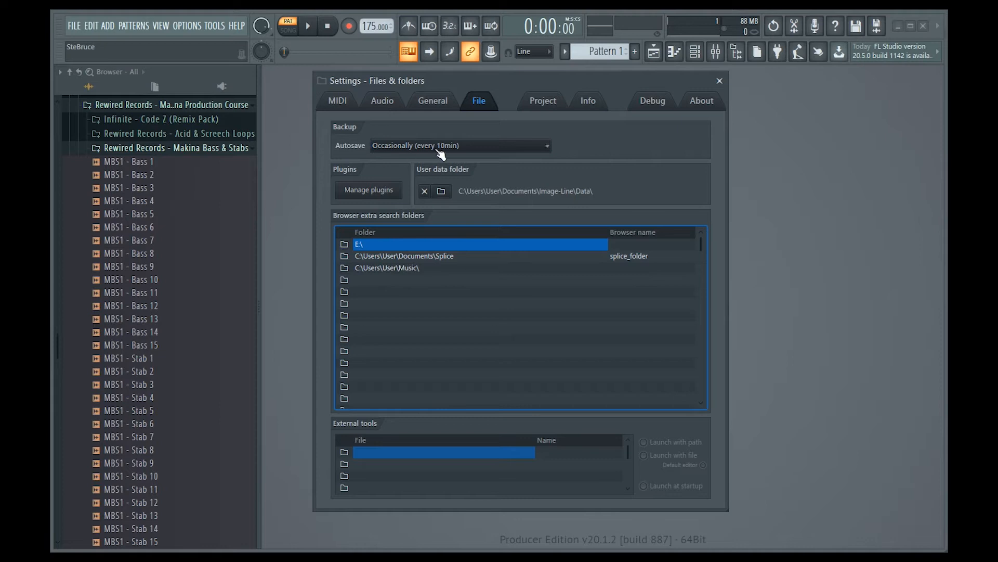
click(719, 80)
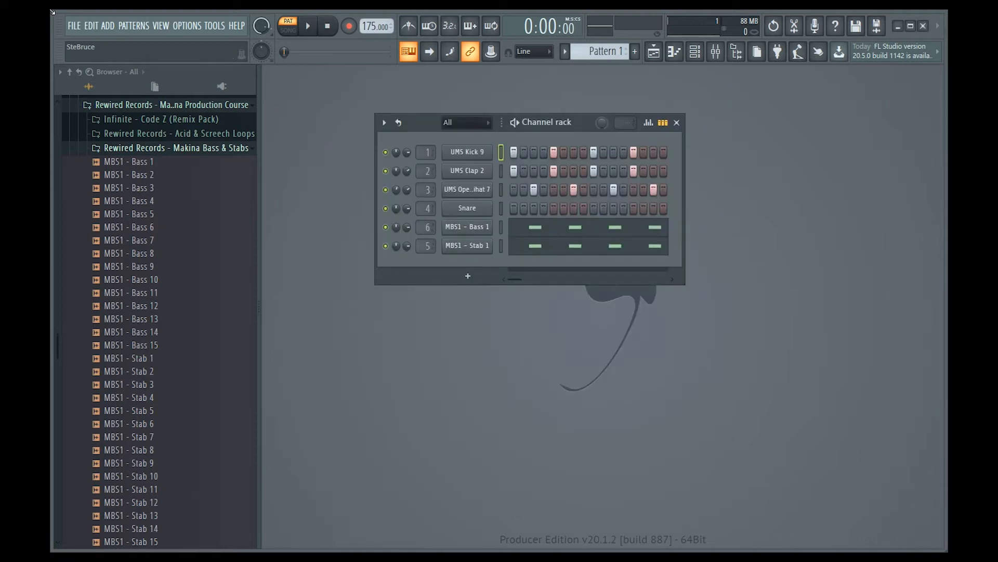
click(74, 26)
click(385, 13)
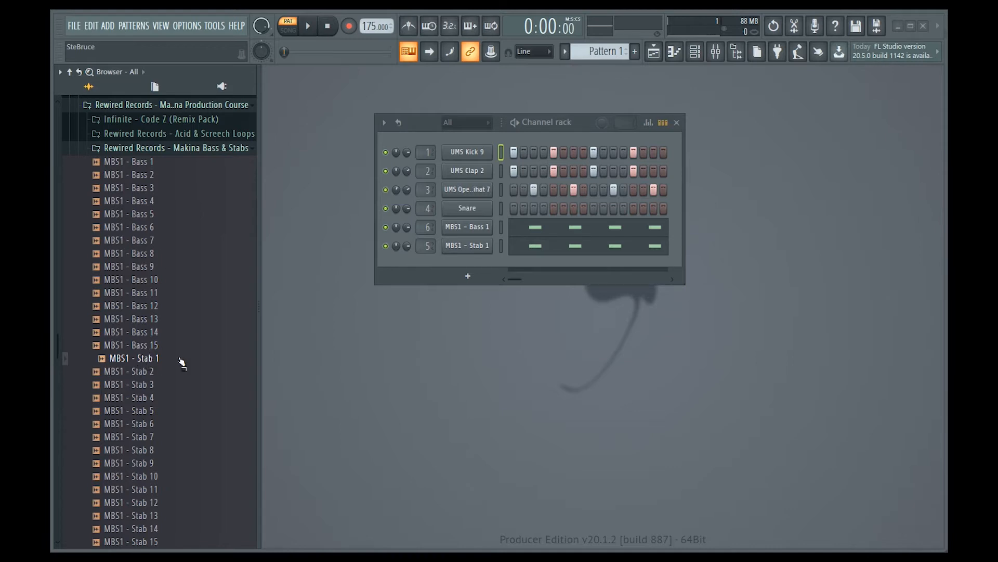
Step: Load MBS1 - Stab 1 from the browser onto the stab channel and start playback
drag(147, 362, 478, 253)
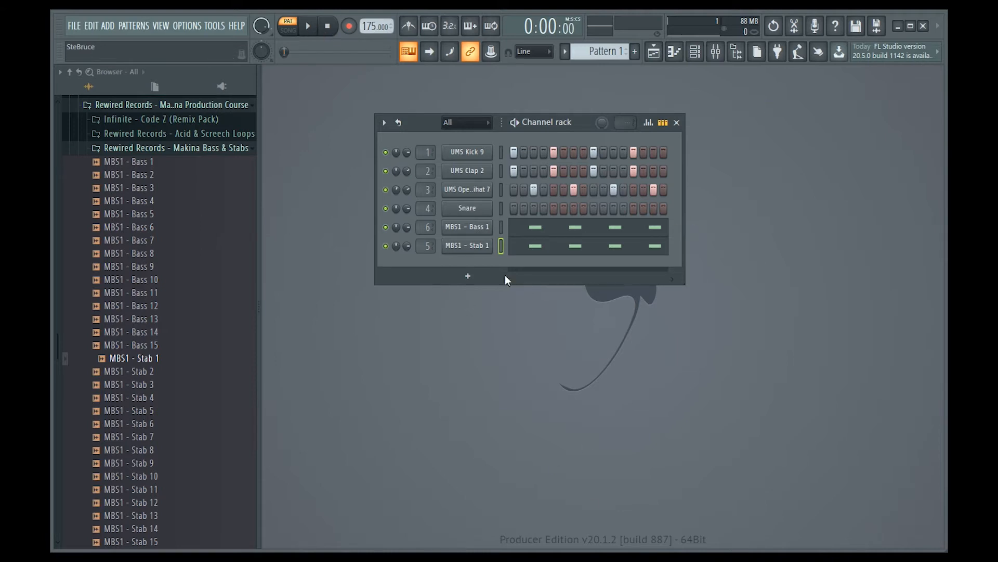
click(307, 24)
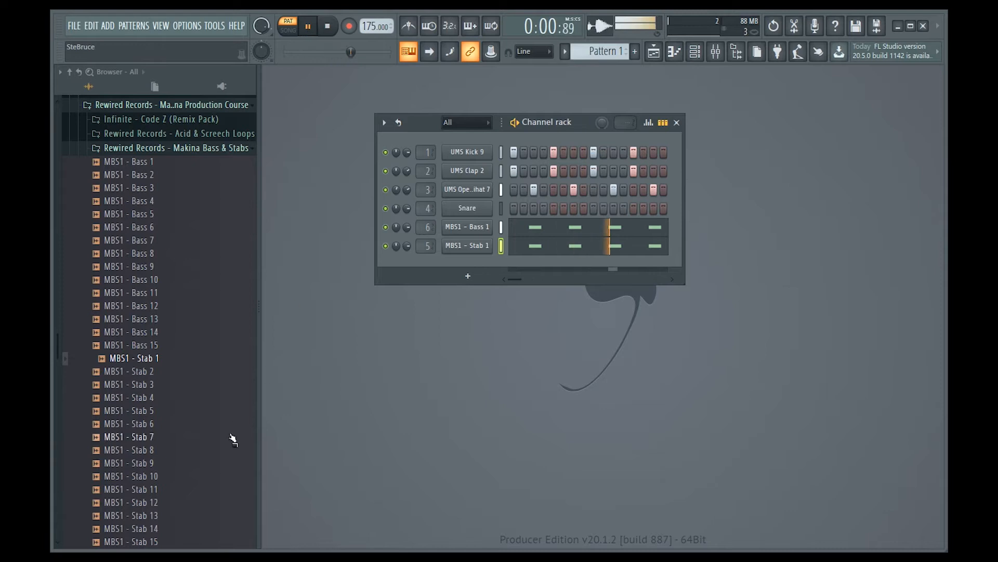
Step: Step the stab channel through successive stab samples up to MBS1 - Stab 9, then stop playback
click(162, 358)
key(shift+Down)
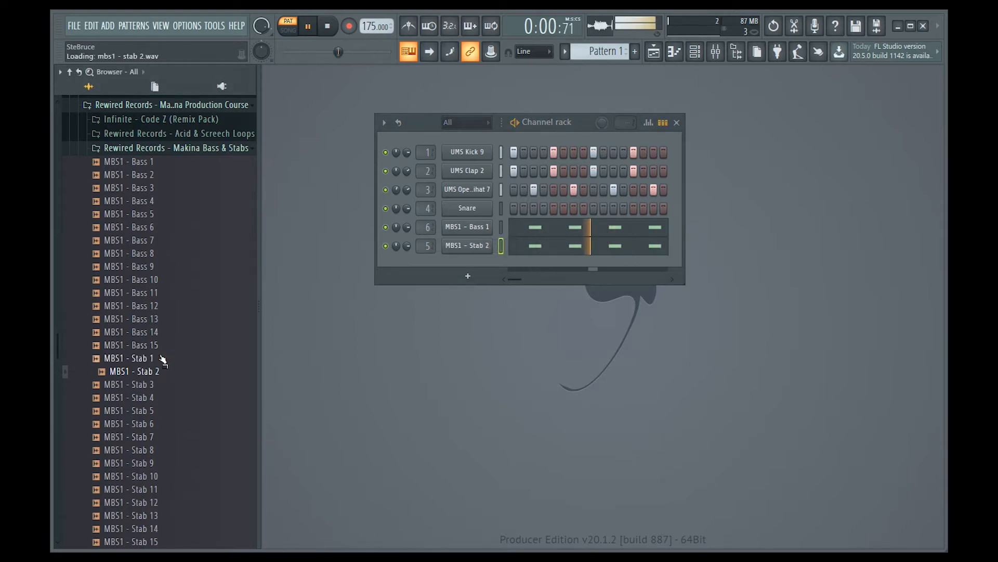
key(shift+Down)
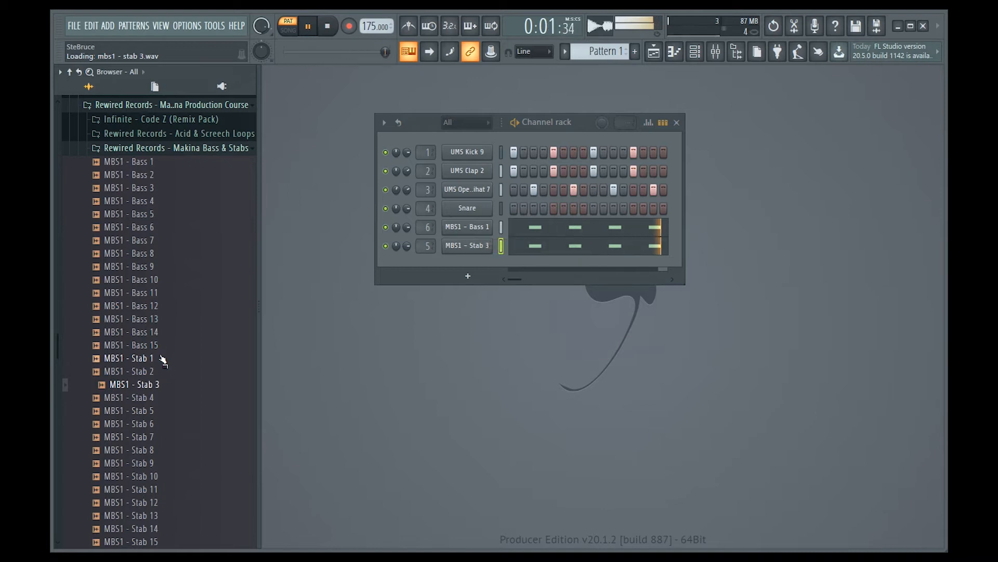
key(shift+Down)
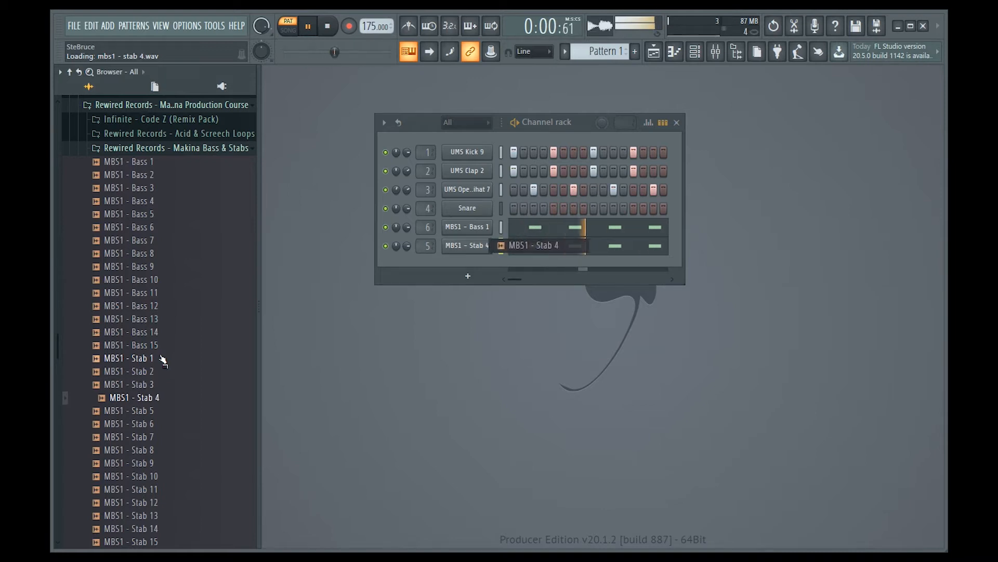
key(shift+Down)
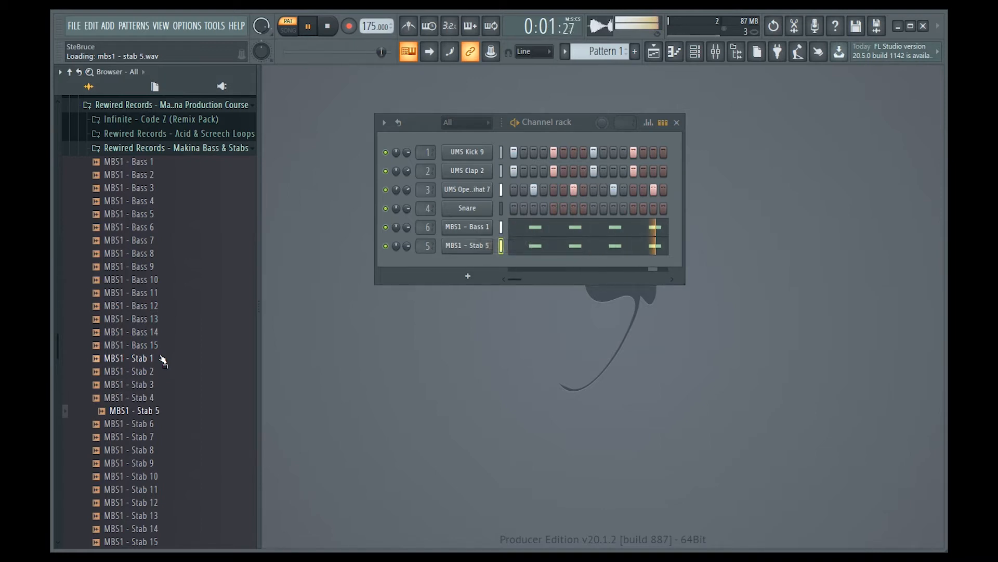
key(shift+Down)
key(shift+Down)
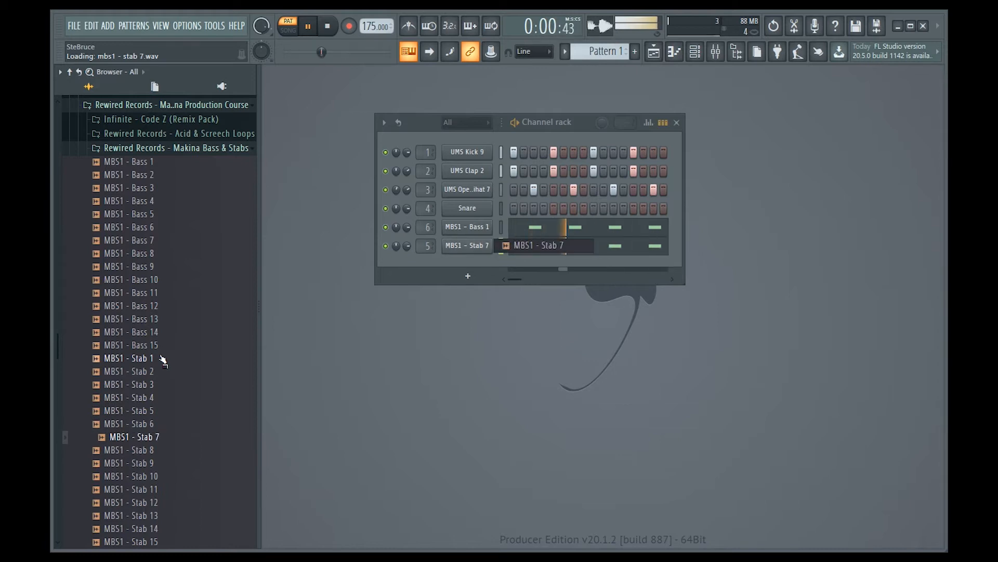
key(shift+Down)
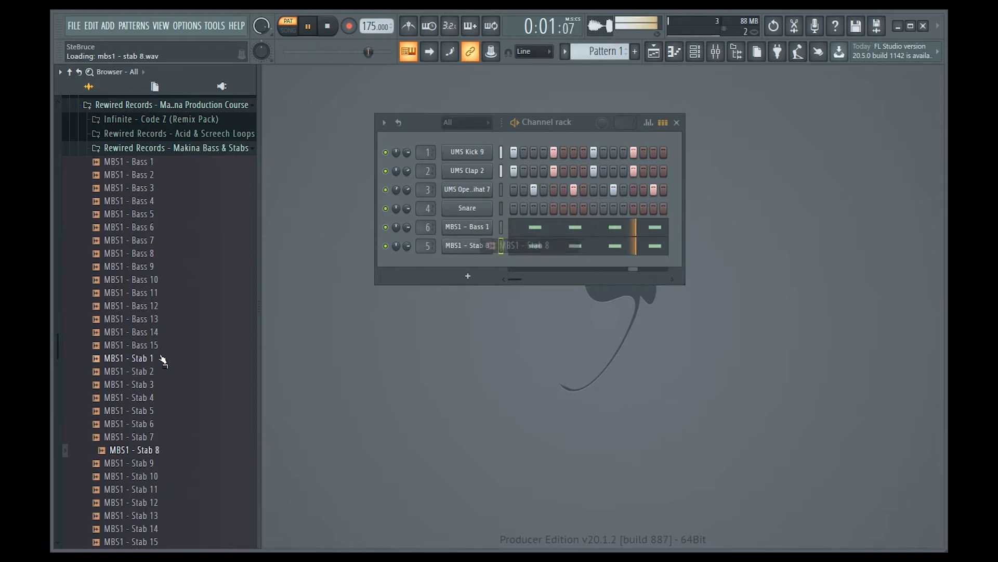
key(shift+Down)
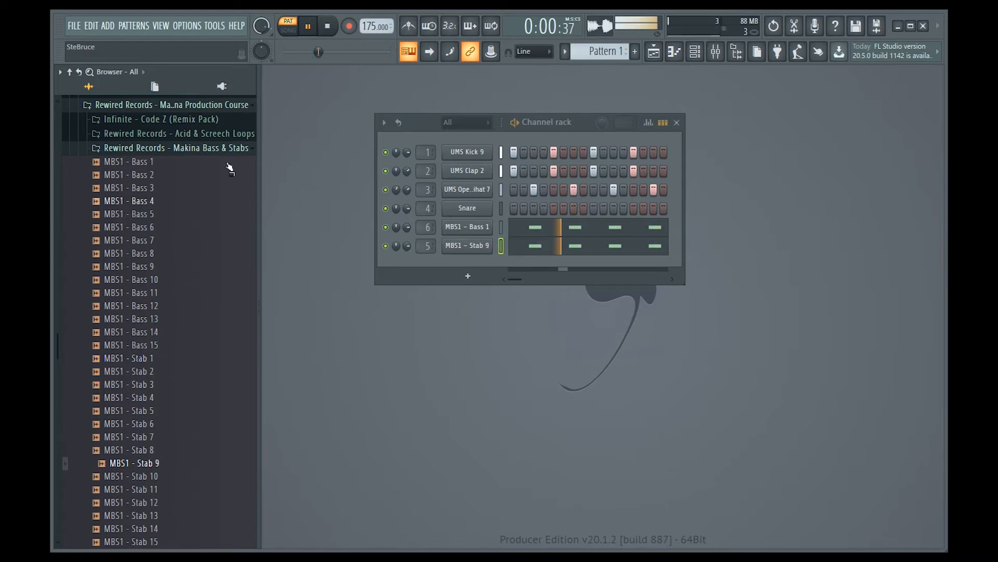
click(327, 26)
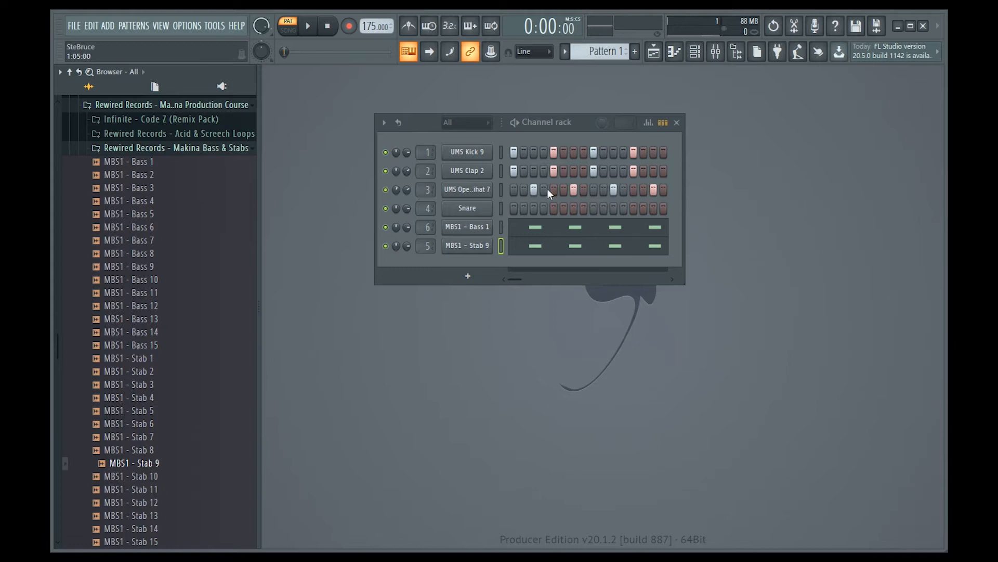
Step: Preview several stab samples in the browser
click(150, 363)
click(139, 396)
click(147, 437)
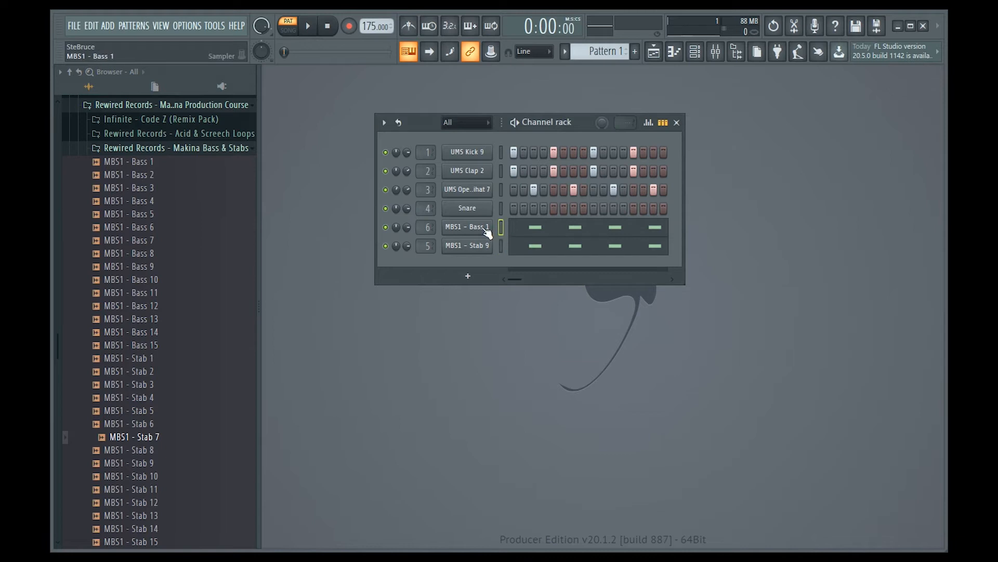
Step: Open the MBS1 - Bass 1 channel's sampler settings, rearrange the windows and start playback
click(483, 228)
drag(579, 119, 563, 71)
drag(631, 249, 623, 269)
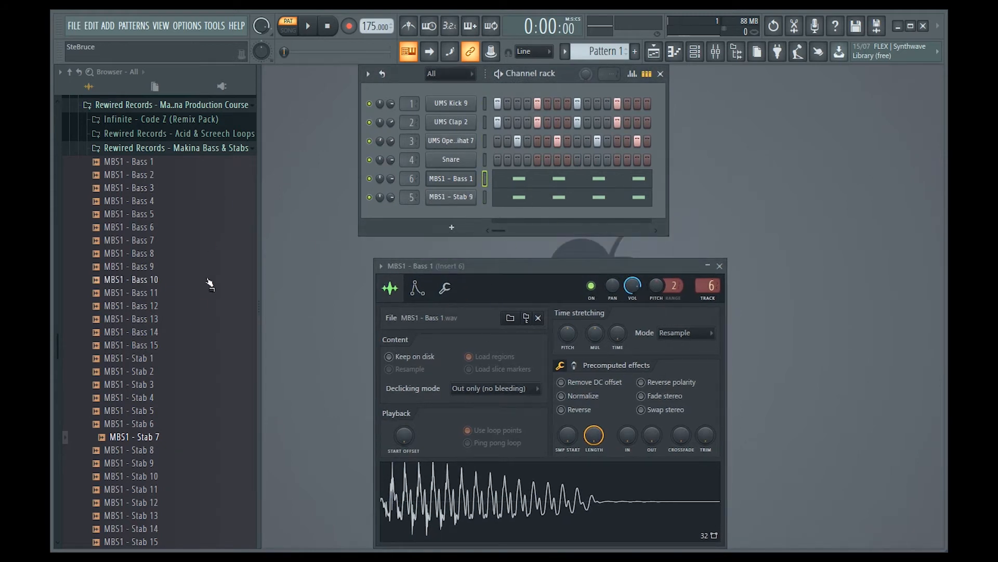
key(space)
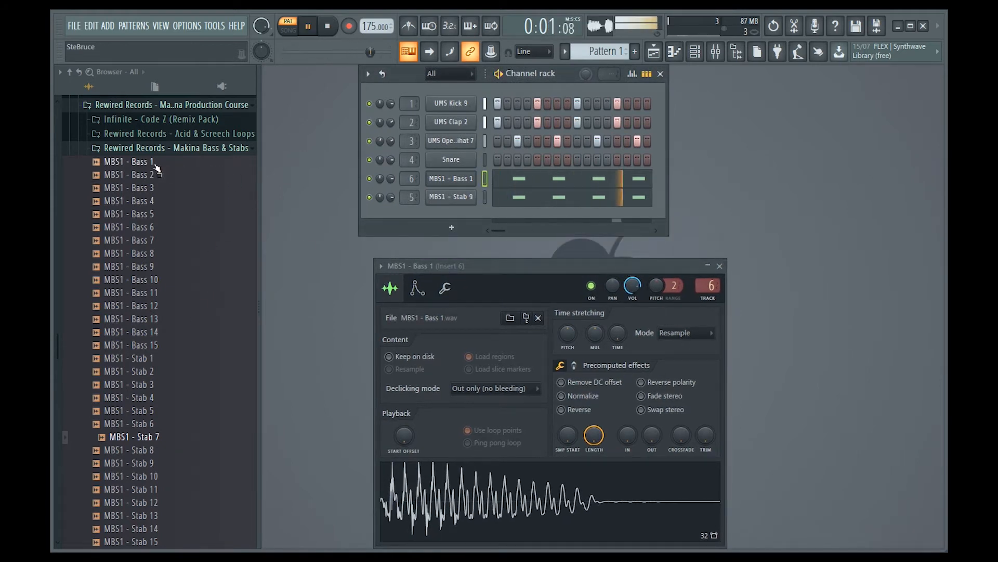
Step: Step the bass channel through the bass samples up to MBS1 - Bass 5, then stop playback
click(156, 166)
key(shift+Down)
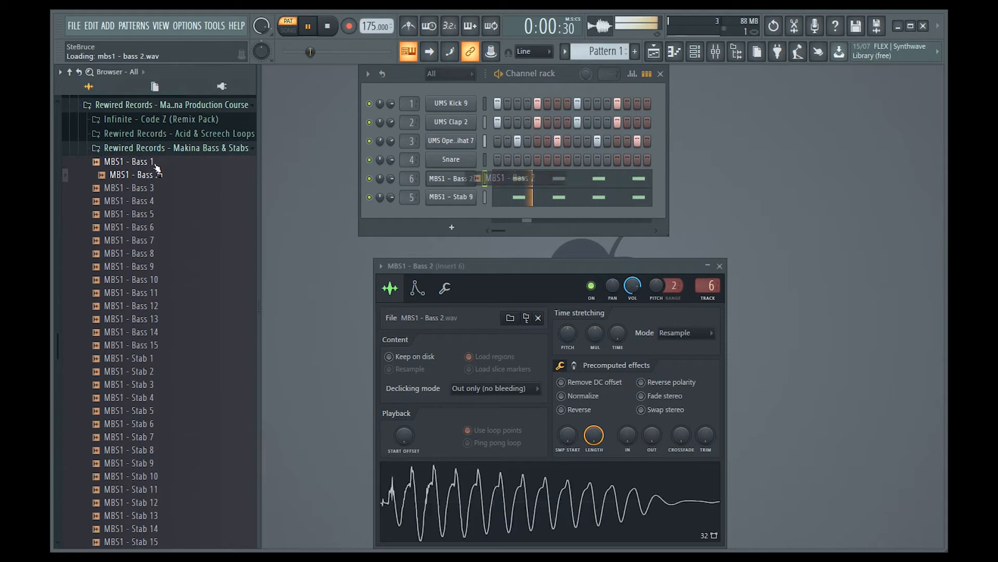
key(shift+Down)
key(shift+Down)
key(shift+Down)
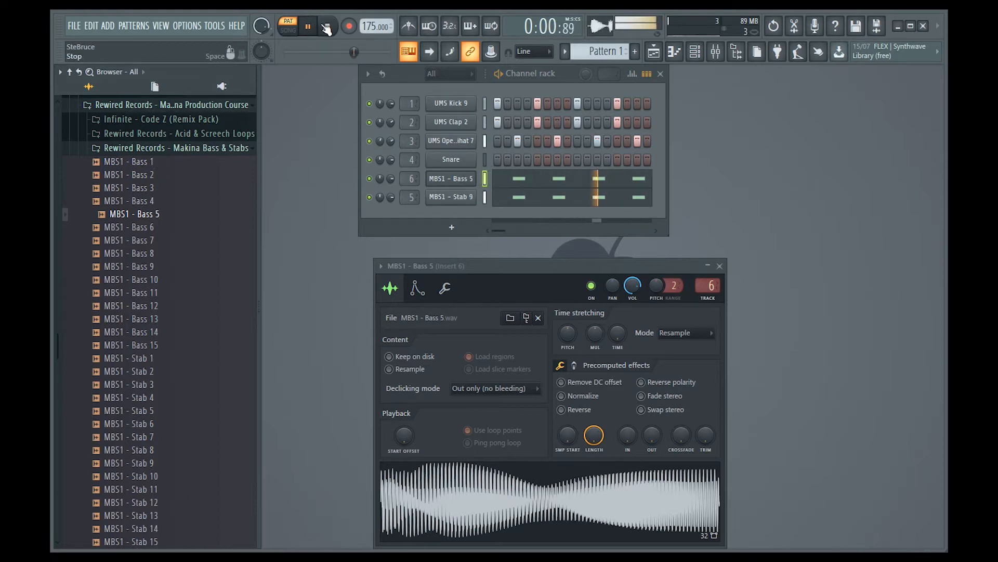
key(space)
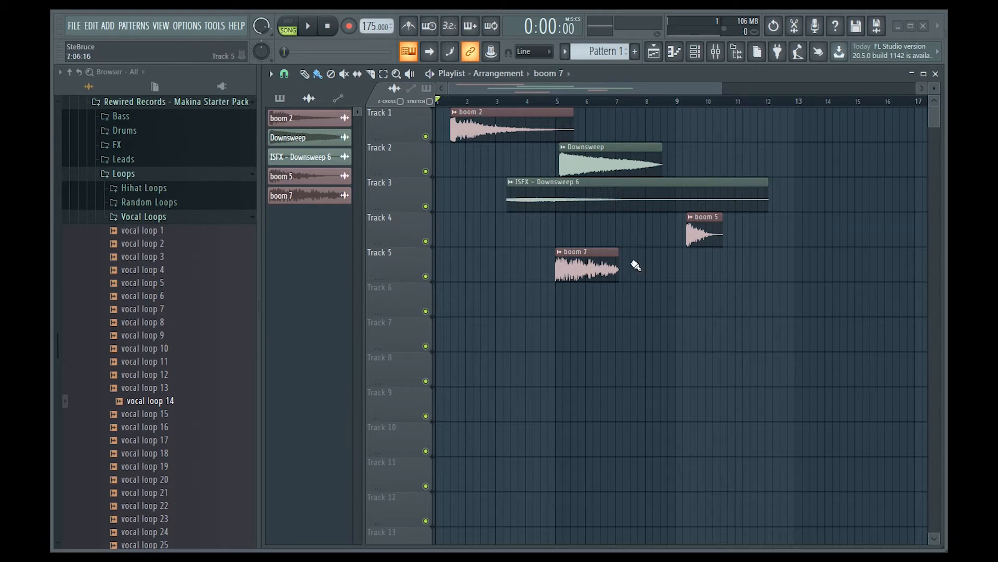
Step: Remove all clips from the playlist arrangement and close the playlist
mouse_move(585, 290)
mouse_down()
mouse_move(742, 230)
mouse_move(619, 196)
mouse_move(528, 138)
mouse_up()
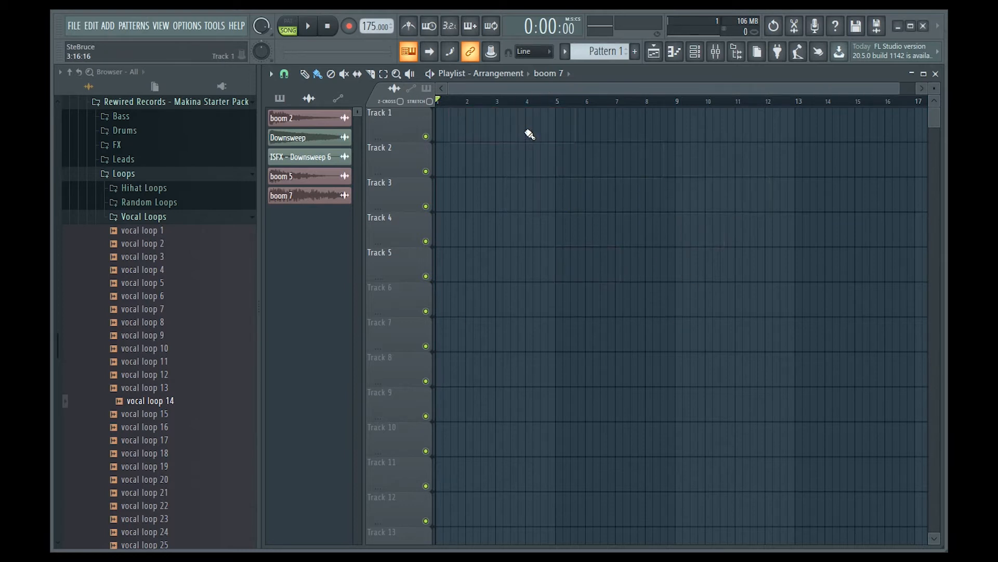
click(936, 73)
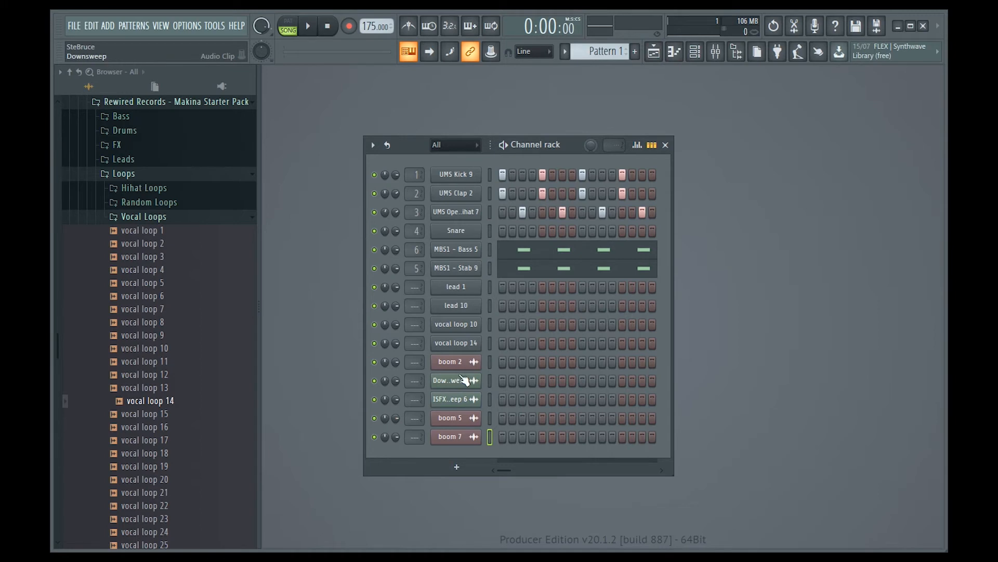
Step: Run the Purge unused audio clips macro and return to the channel rack
key(F5)
click(215, 26)
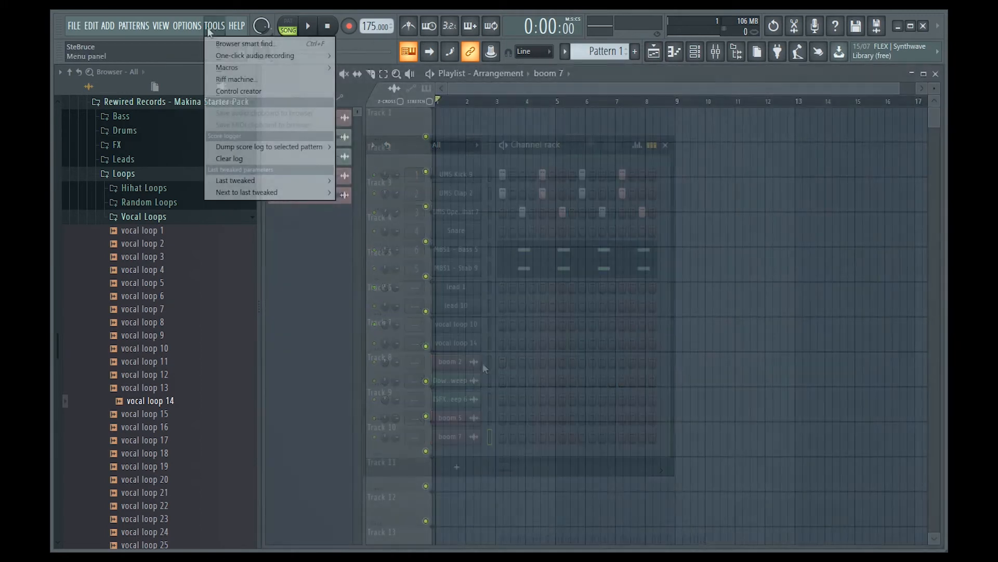
mouse_move(257, 68)
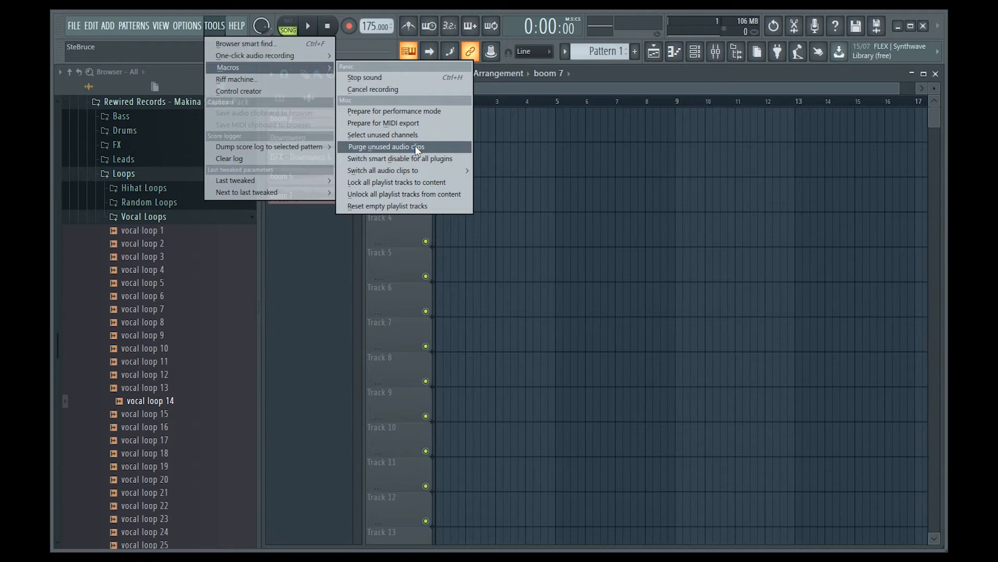
click(415, 147)
key(F5)
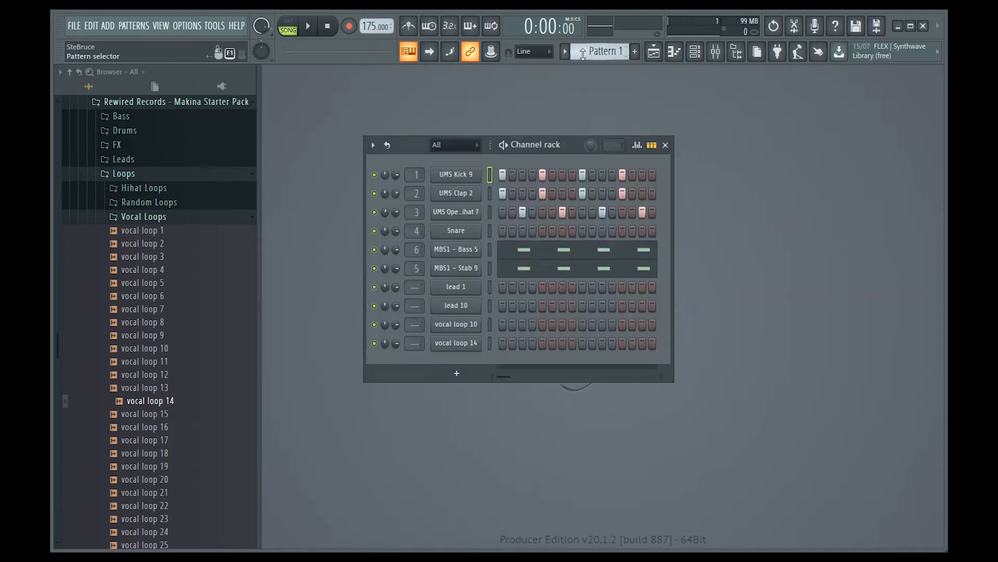
click(654, 52)
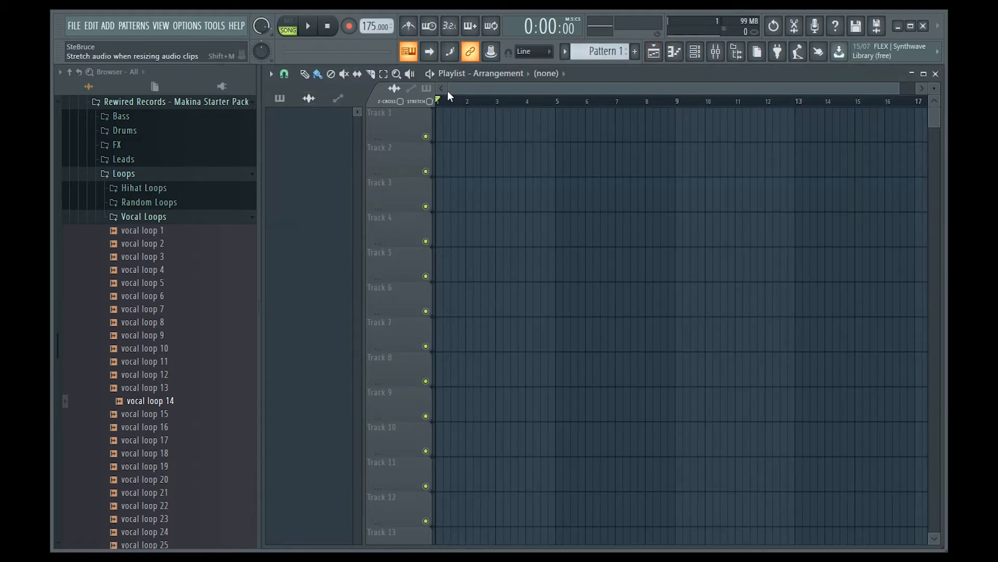
click(936, 73)
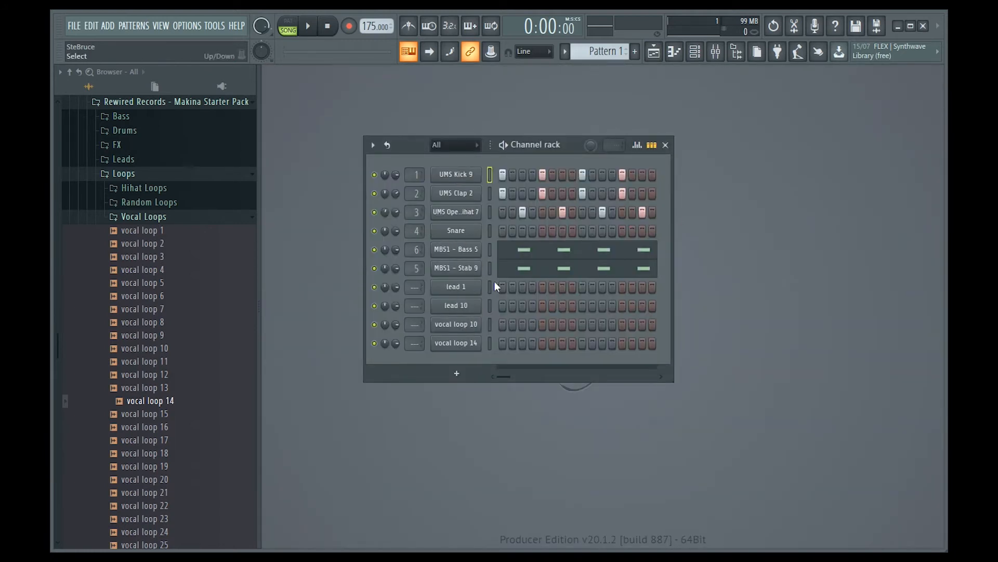
Step: Select the unused channels with the Select unused channels macro and delete them, confirming the deletion
scroll(595, 45, up, 1)
scroll(595, 46, down, 1)
drag(488, 344, 490, 177)
click(213, 26)
mouse_move(294, 64)
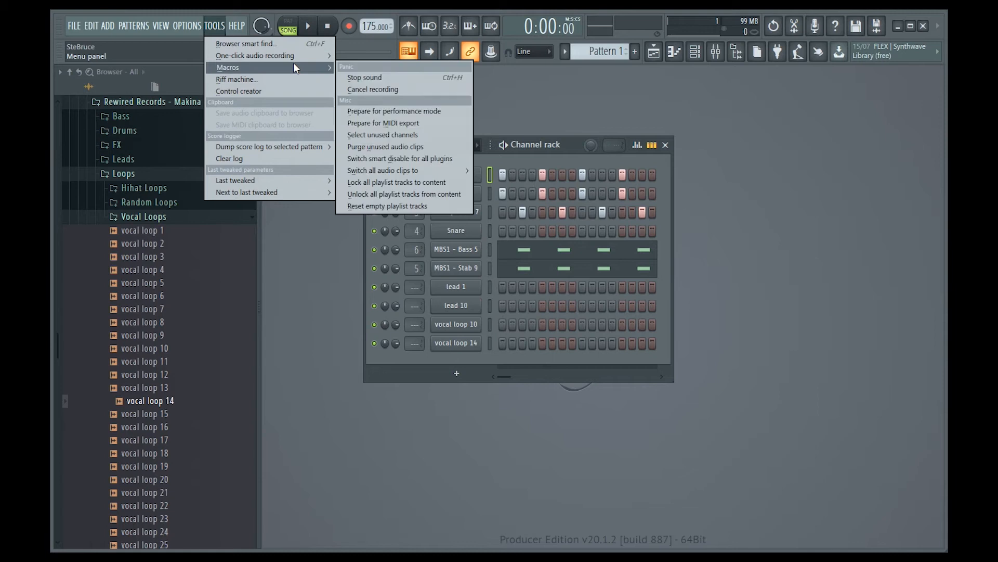
click(408, 135)
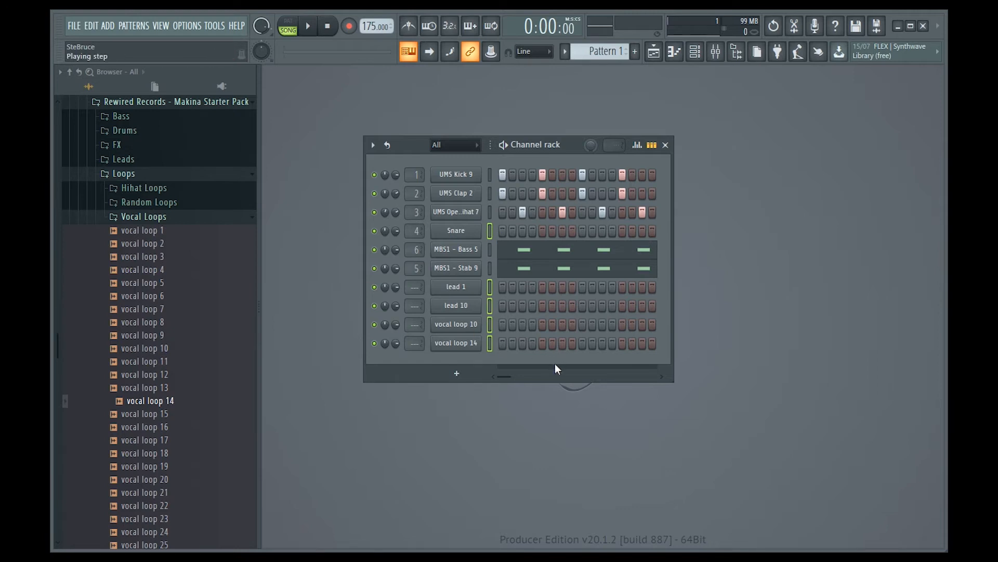
key(alt+Delete)
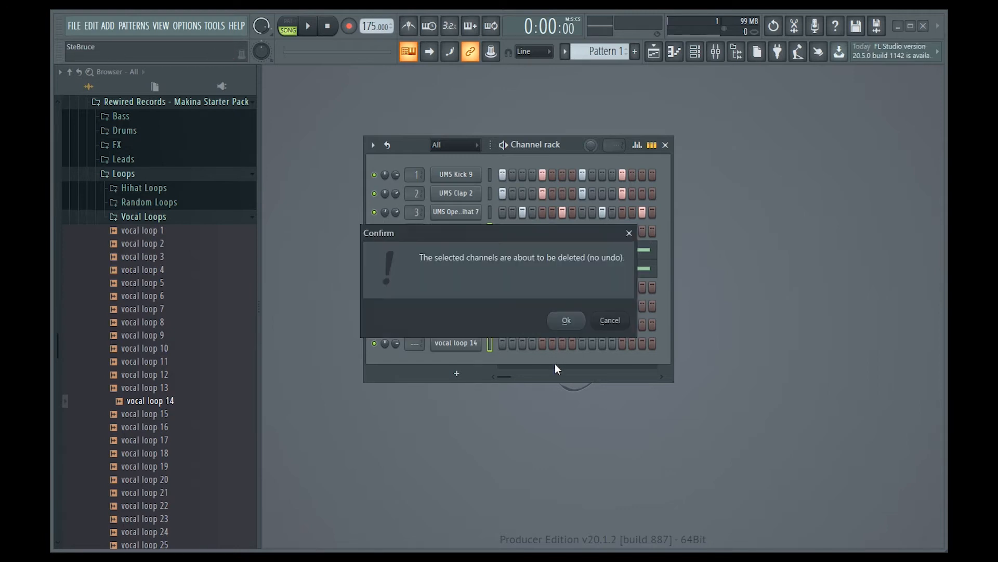
click(568, 319)
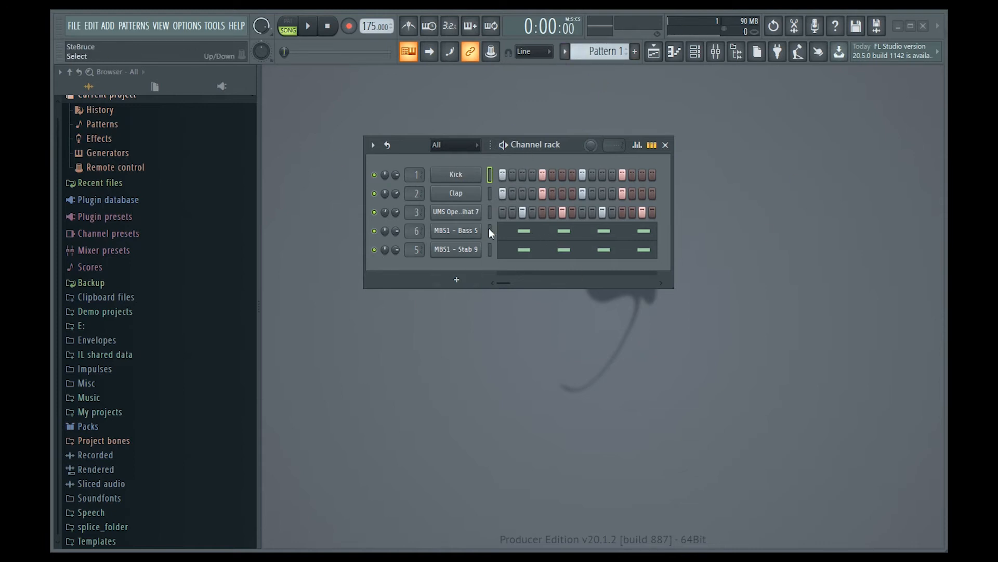
Step: Rename the open hi-hat channel as Hihat
right_click(470, 216)
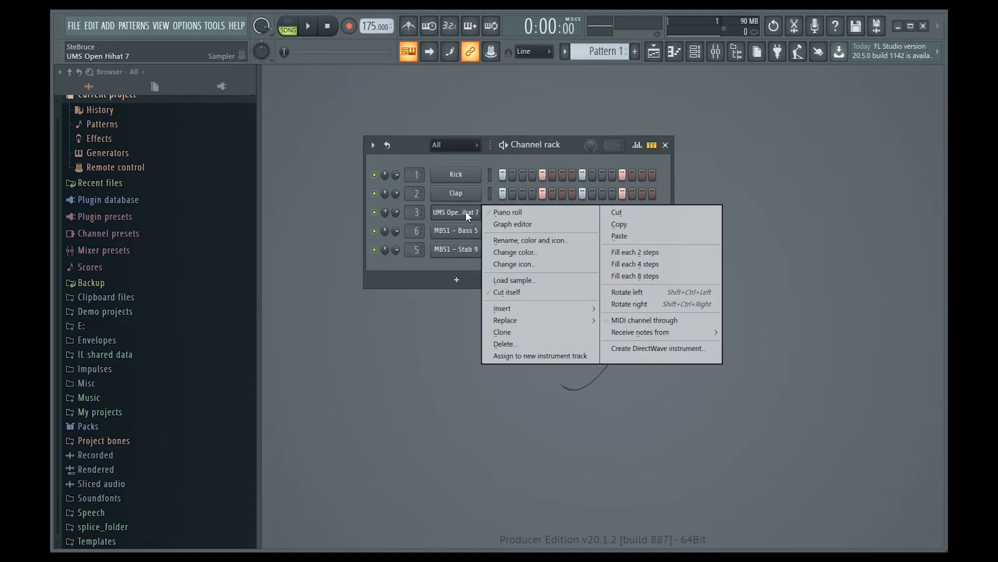
click(537, 243)
text(H)
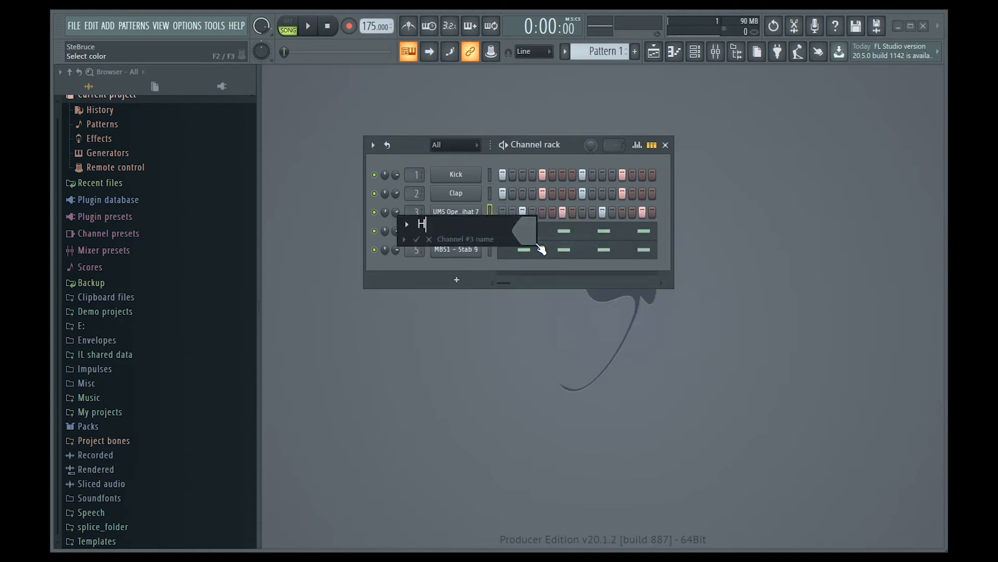
text(ihat)
key(Return)
Step: Rename the MBS1 - Bass 5 channel as Bass
right_click(465, 232)
click(522, 269)
text(Bass)
key(Return)
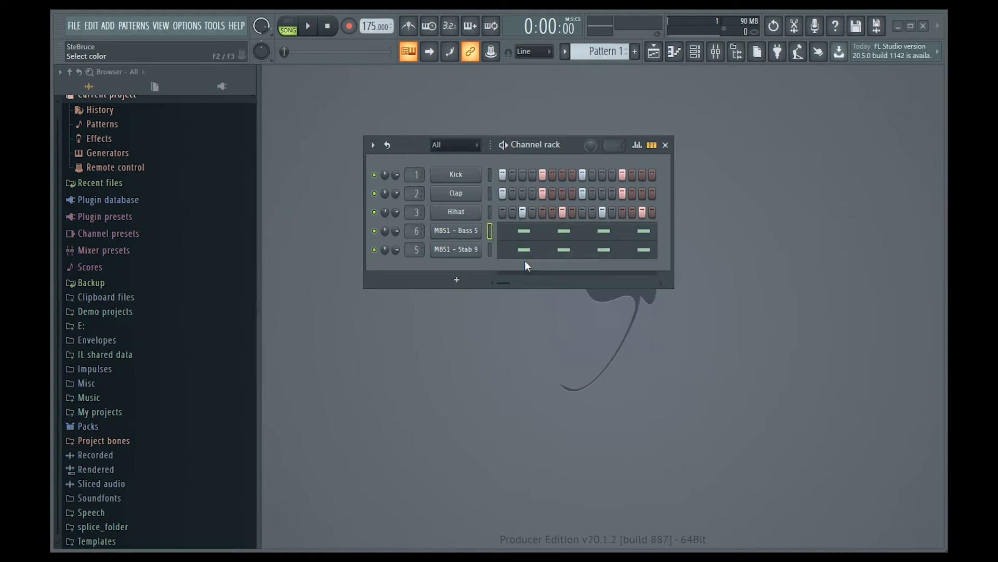
Step: Rename the MBS1 - Stab 9 channel as Stab
right_click(468, 249)
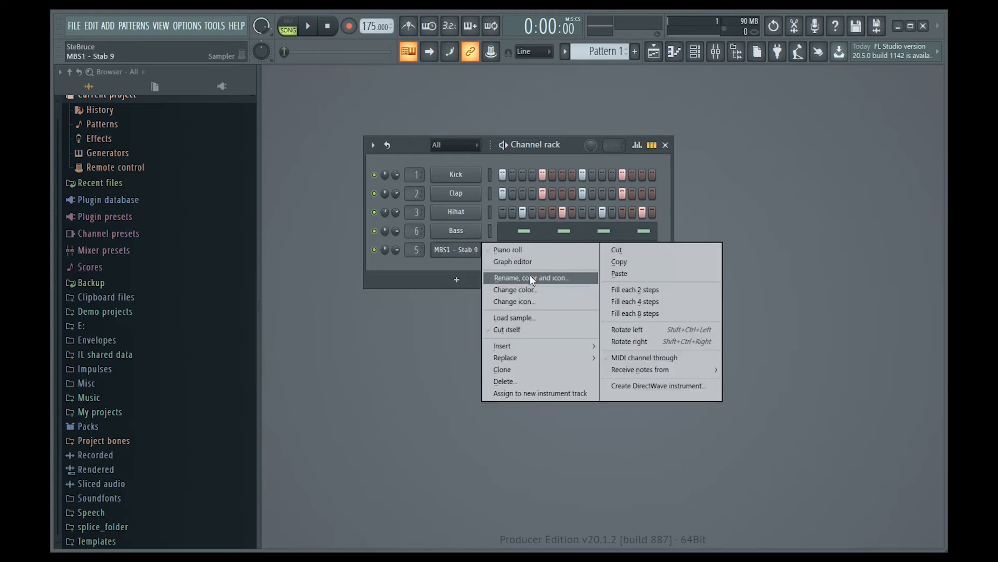
click(531, 278)
text(Stab)
key(Return)
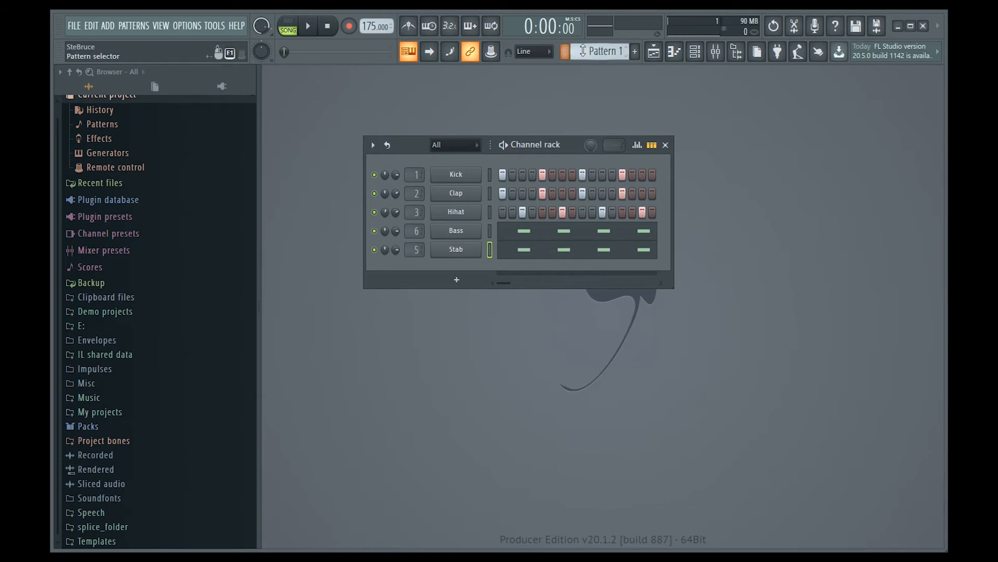
Step: Split Pattern 1 by channel into separate patterns for each instrument
click(566, 52)
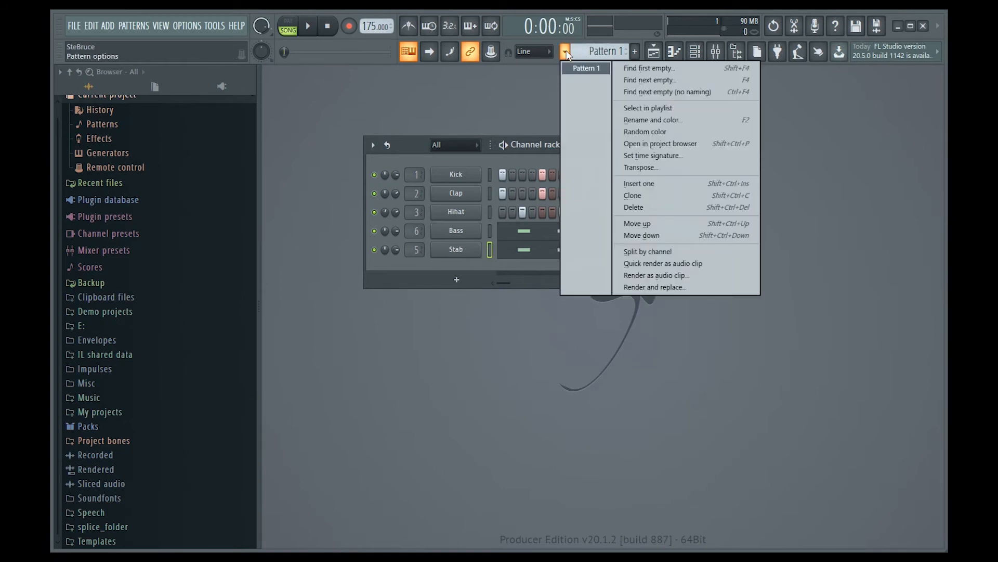
click(656, 252)
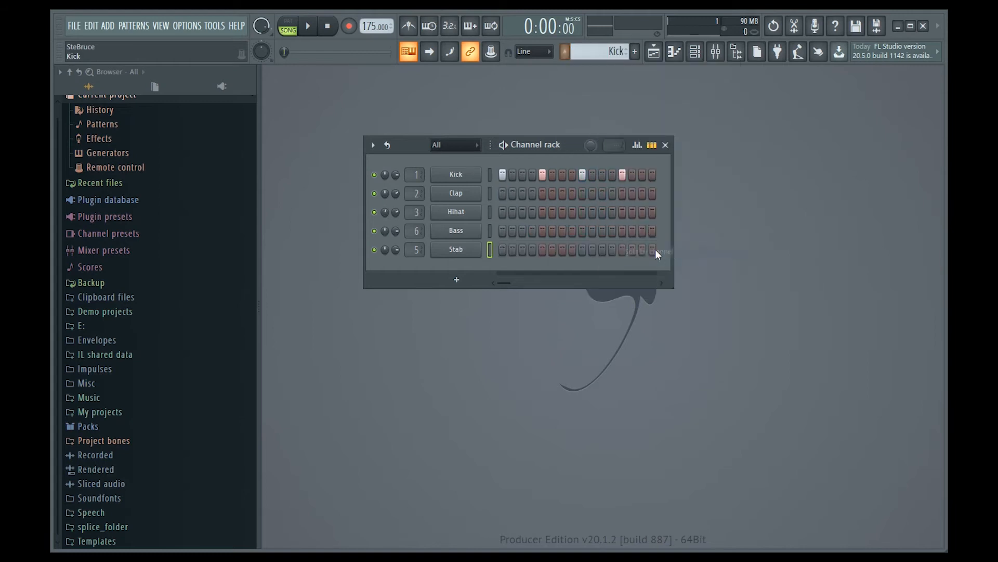
click(566, 52)
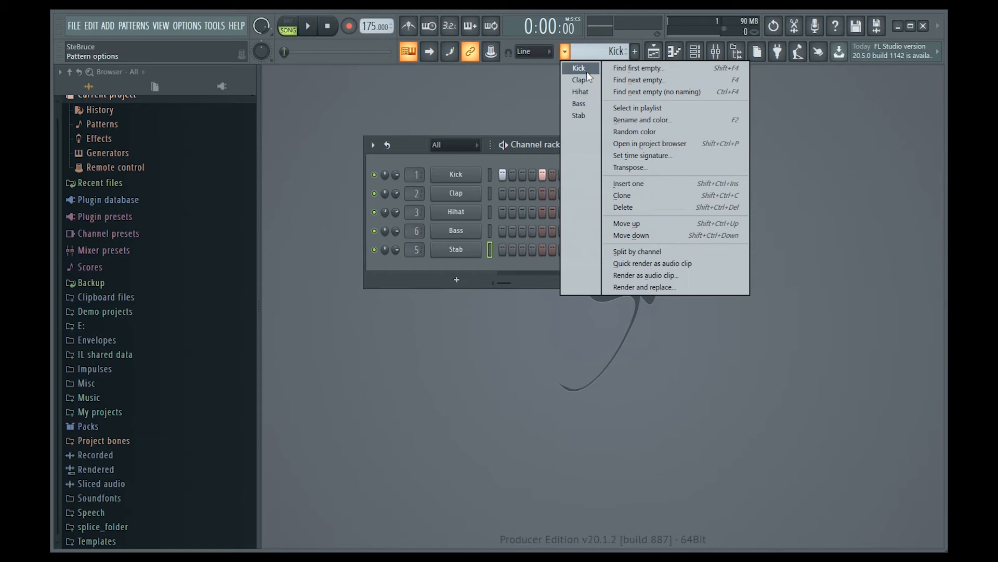
click(464, 154)
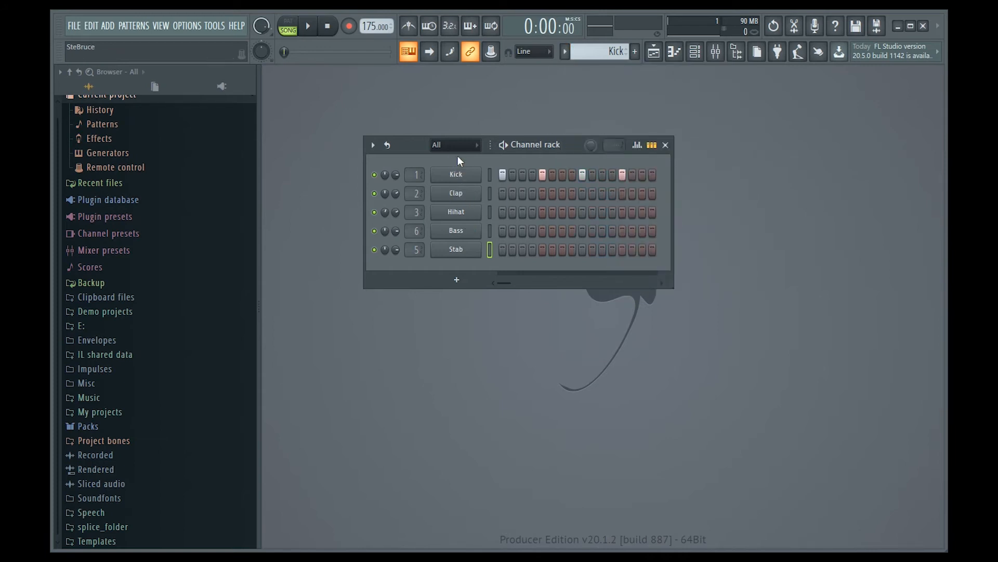
Step: Open the playlist and delete the existing Kick clip from track 1
click(656, 54)
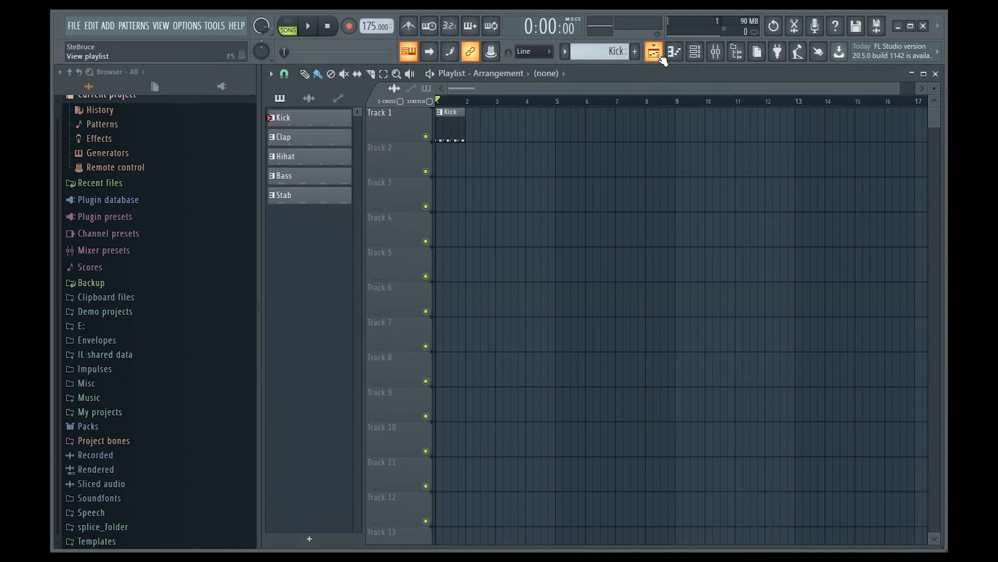
right_click(458, 124)
right_click(450, 130)
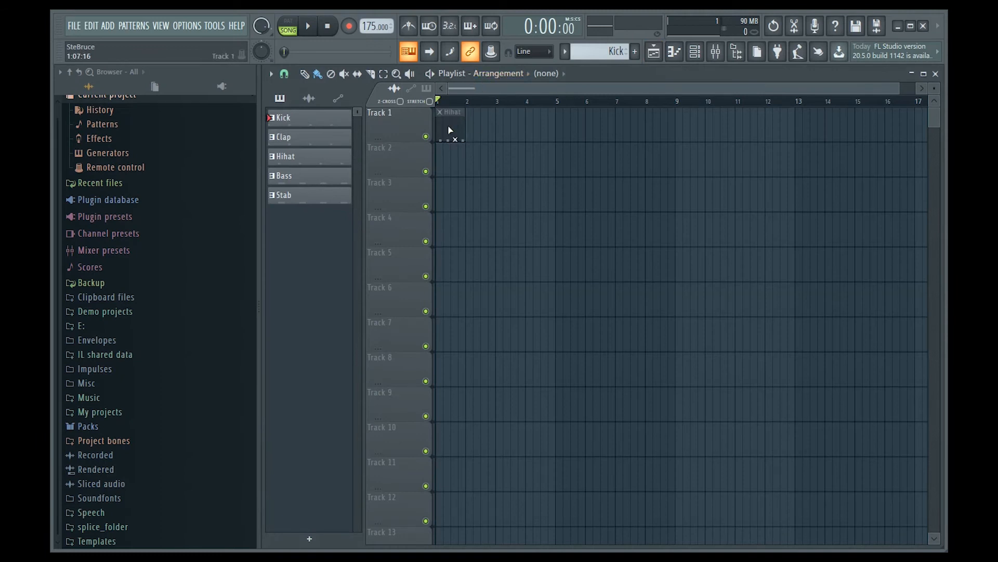
right_click(448, 126)
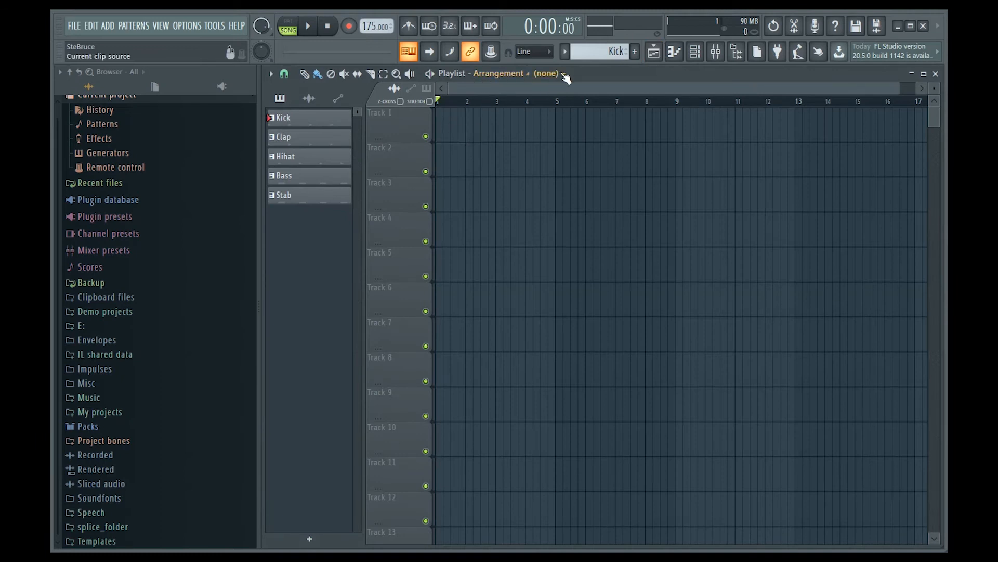
Step: Paint the Kick and Clap patterns across the first eight bars of tracks 1 and 2
click(294, 120)
drag(448, 127, 662, 127)
click(310, 139)
mouse_move(437, 173)
mouse_down()
mouse_move(448, 163)
mouse_move(685, 167)
mouse_up()
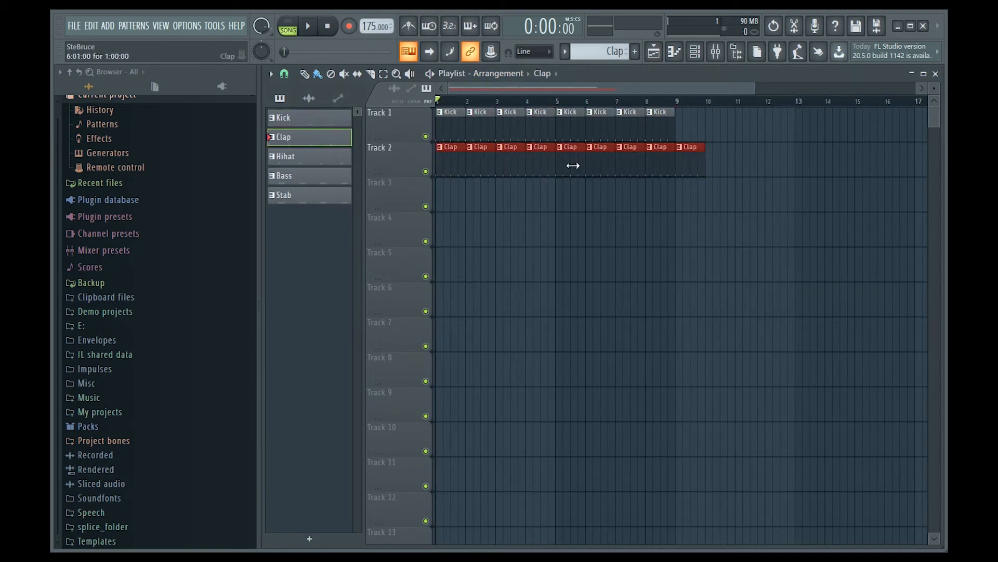
Step: Paint the Hihat pattern on track 3 over bars 5 to 8 and play the arrangement
click(289, 158)
drag(556, 196, 660, 196)
key(space)
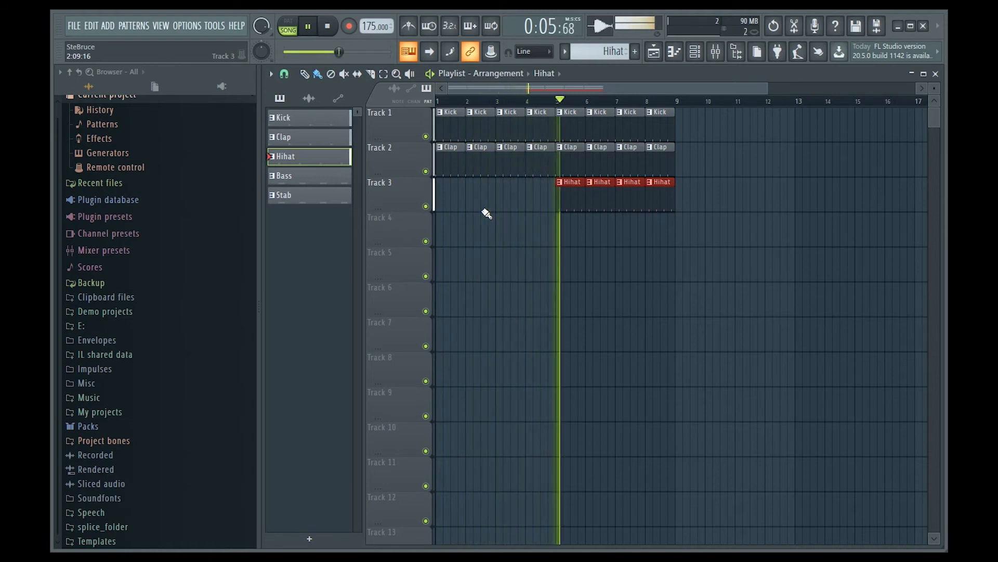
key(space)
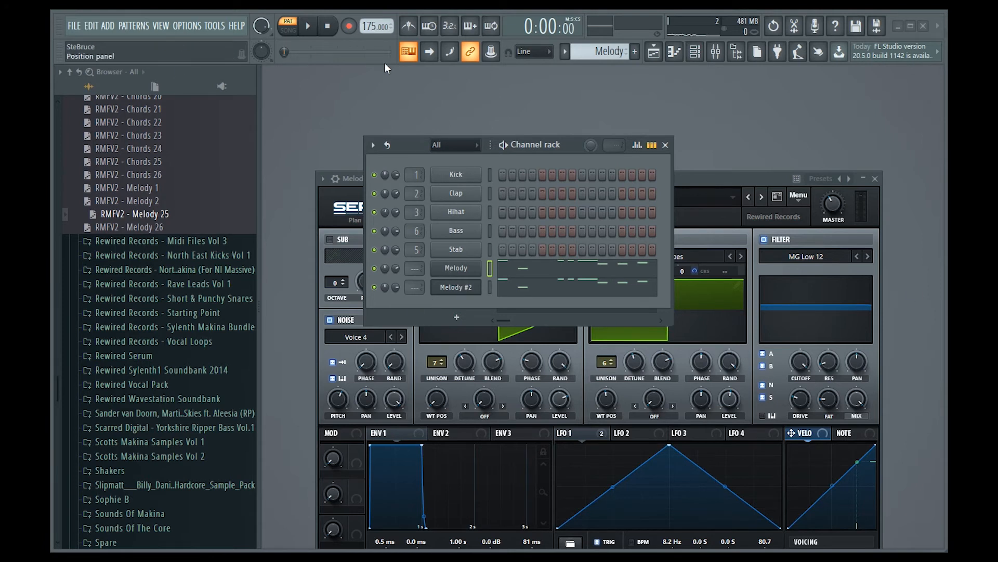
Step: Audition the Melody and Melody #2 synth channels
click(465, 267)
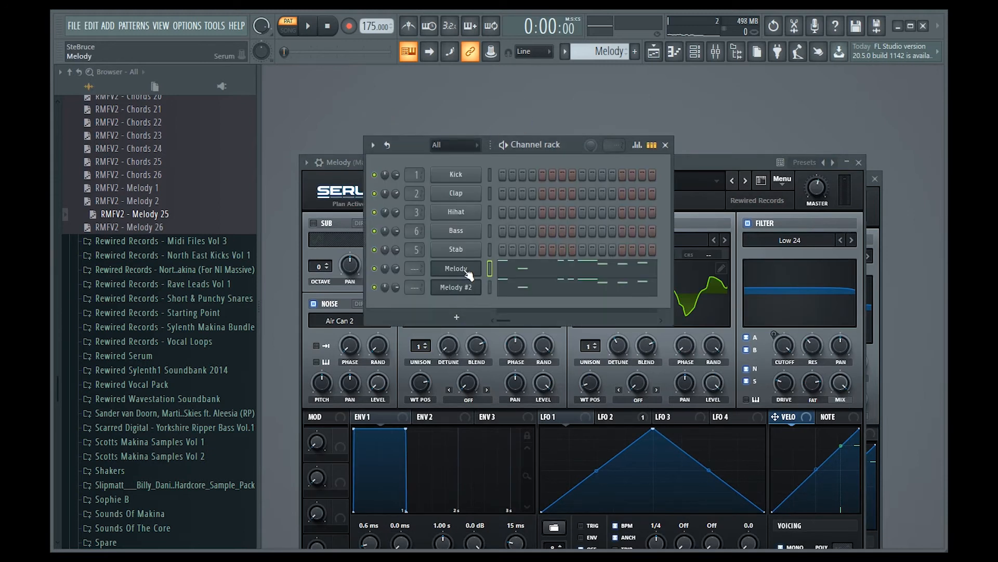
click(464, 287)
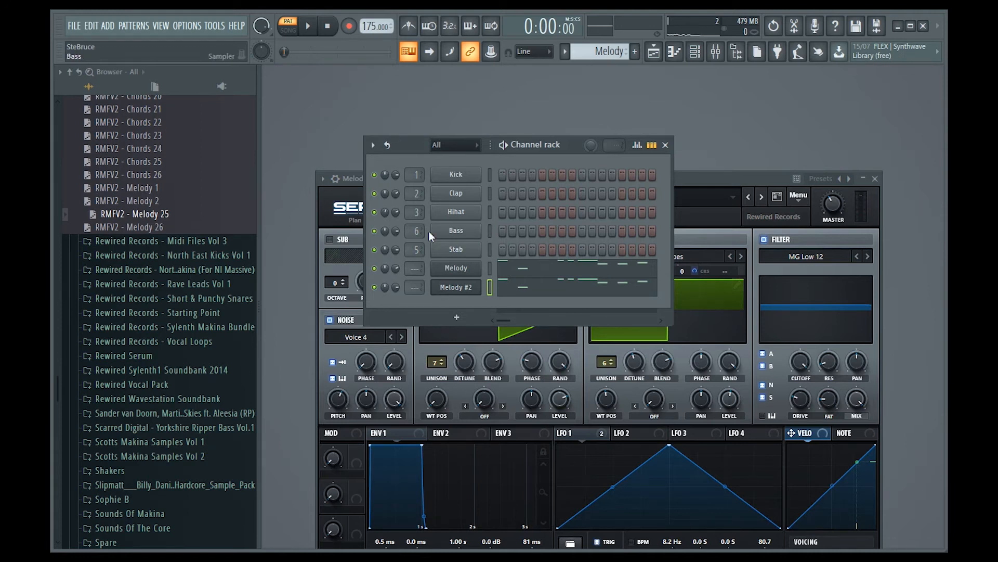
key(space)
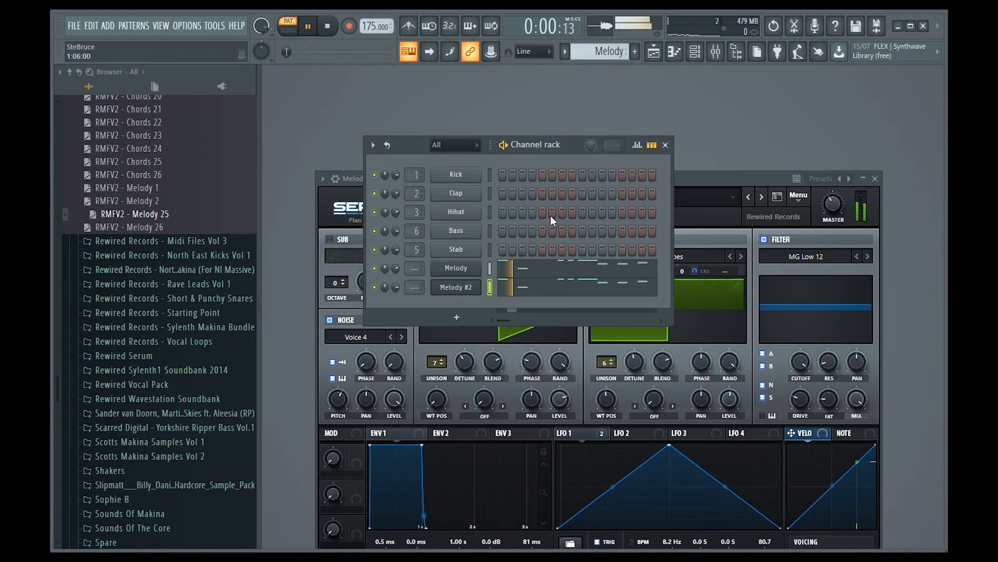
key(space)
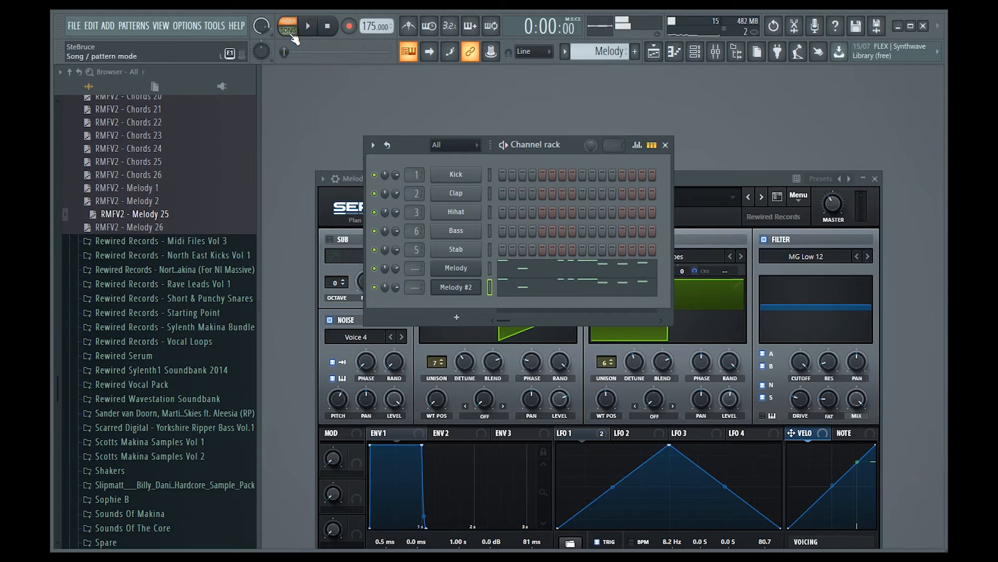
Step: Play the arrangement in the playlist and delete the second Melody clip on track 6
key(F5)
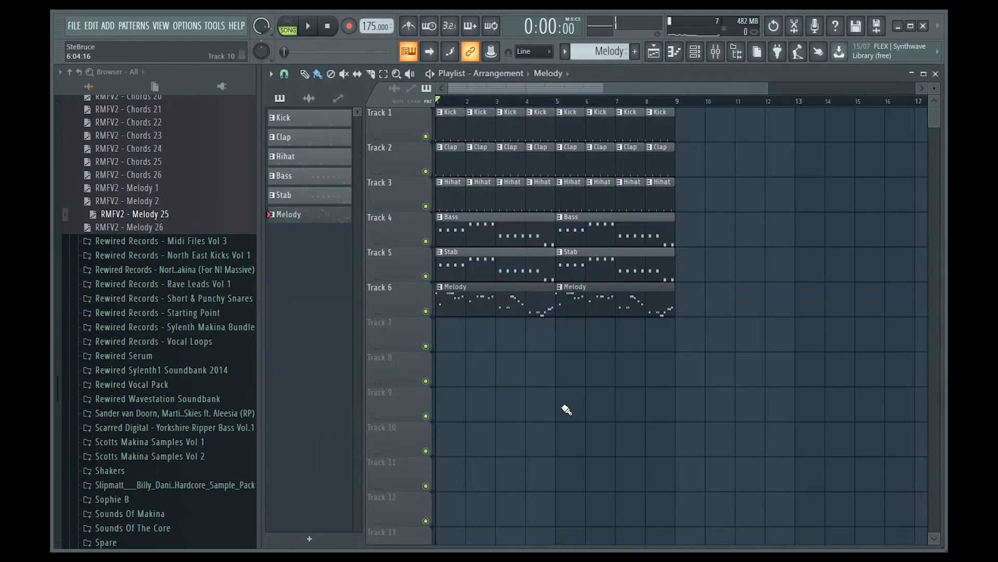
key(space)
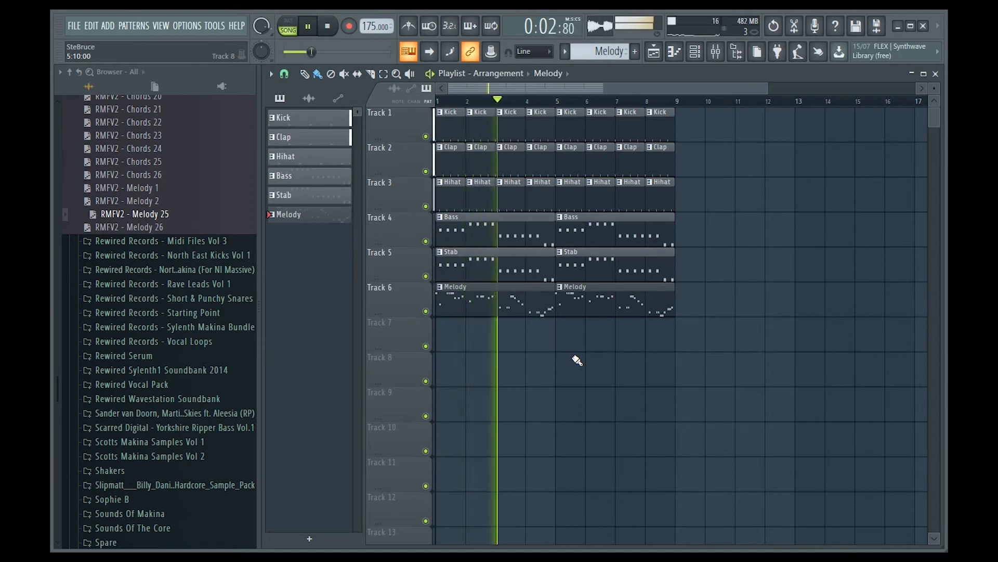
key(space)
right_click(580, 310)
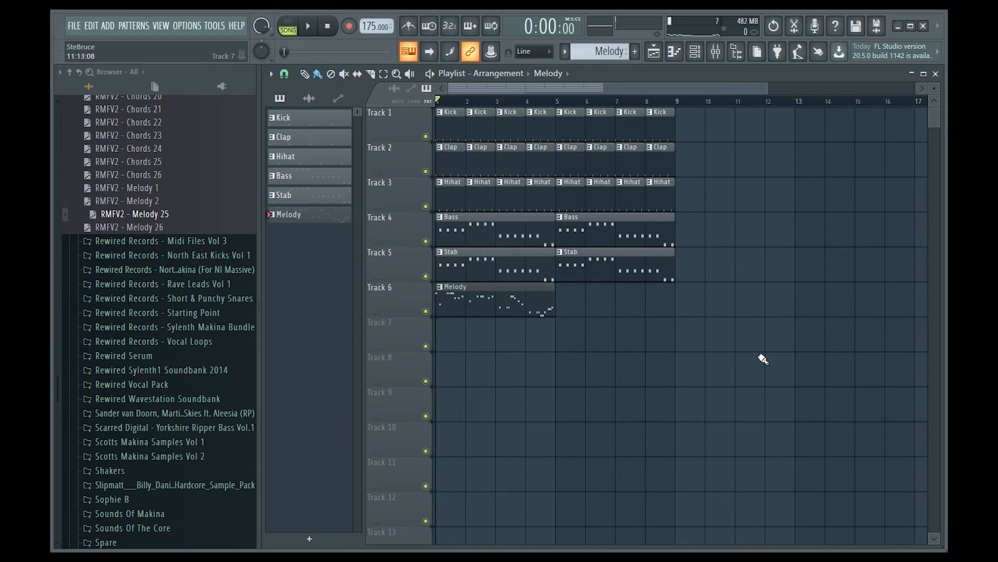
Step: Render the Melody pattern as an audio clip to Melody.wav with the default render settings
click(566, 51)
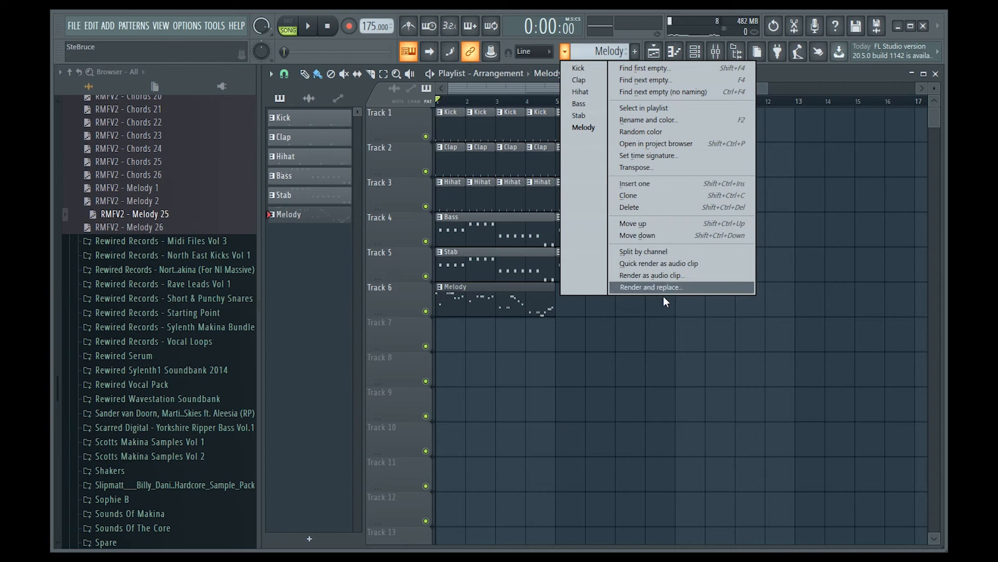
click(667, 274)
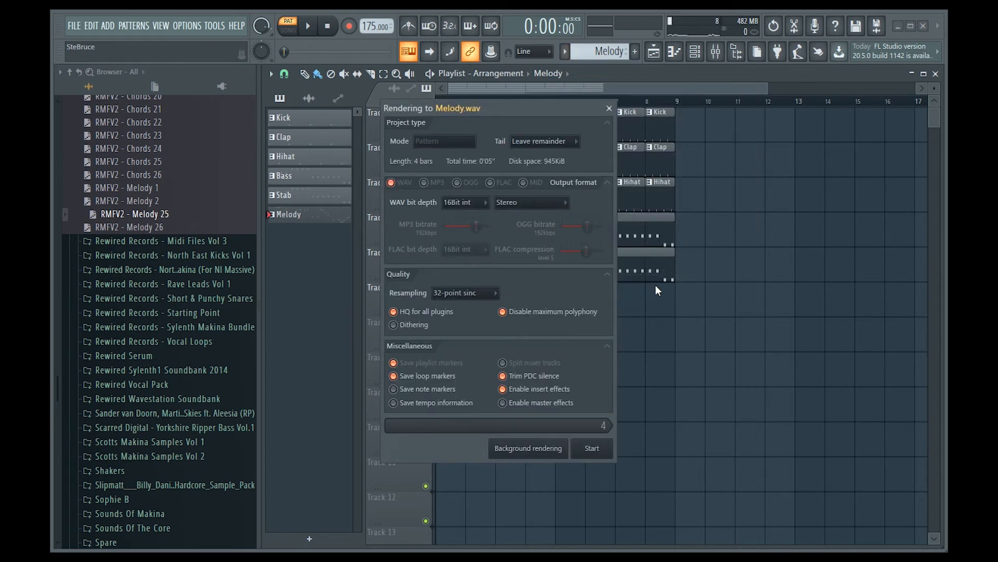
click(592, 449)
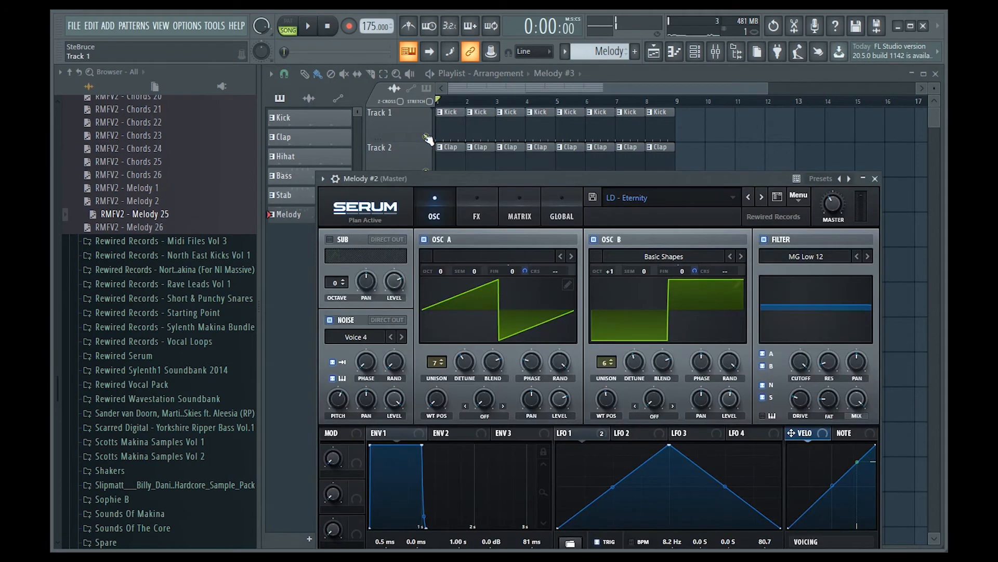
Step: Place the rendered Melody #3 audio clip on track 6 starting at bar 5
click(659, 73)
click(309, 98)
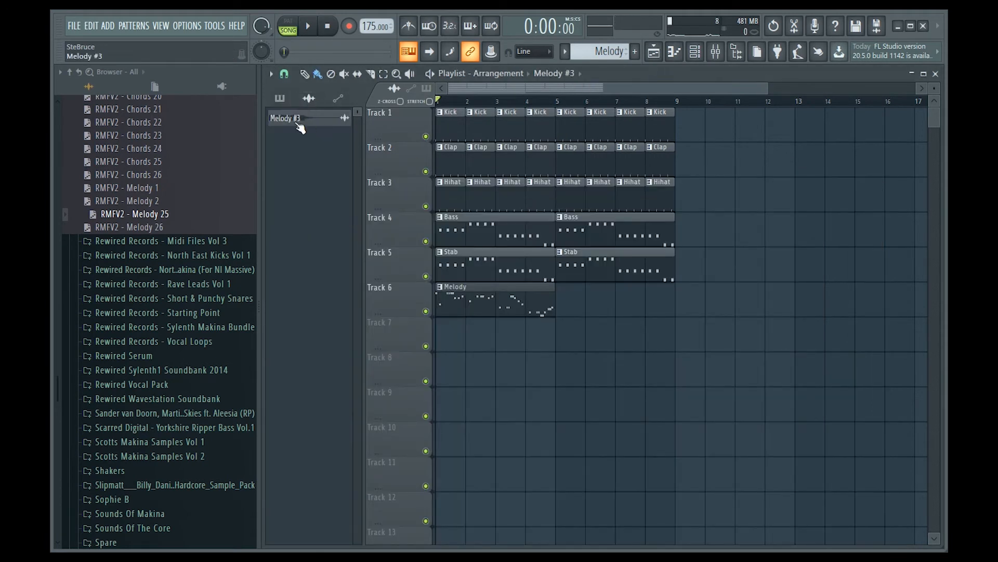
drag(598, 311, 562, 311)
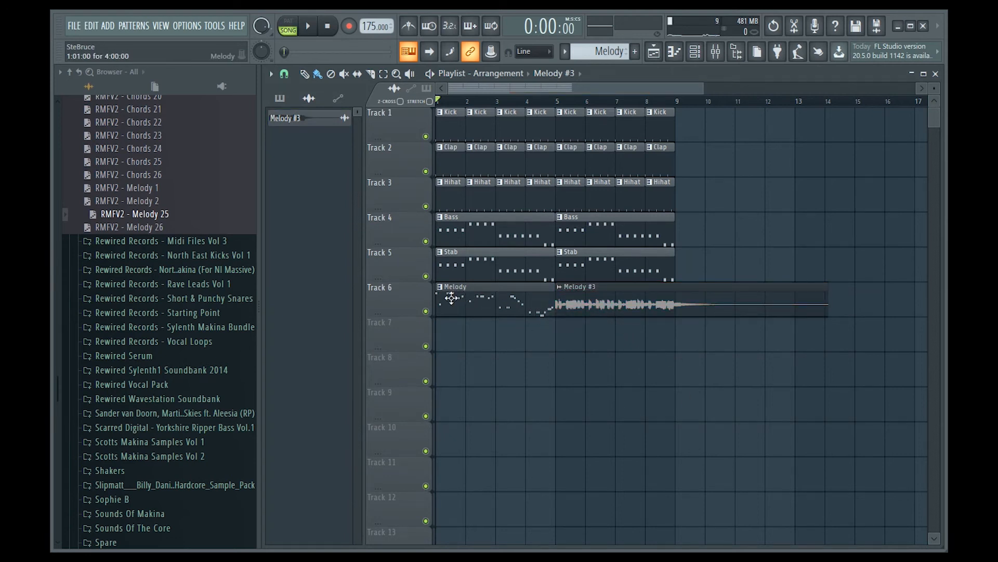
Step: Review the Melody notes in the piano roll and the Melody #3 audio clip's sample settings
double_click(457, 299)
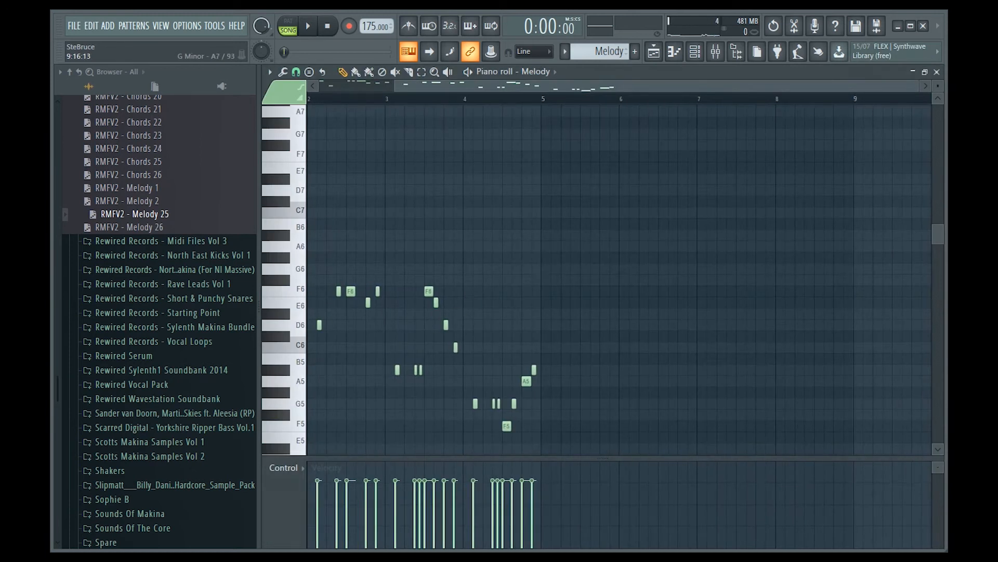
click(937, 72)
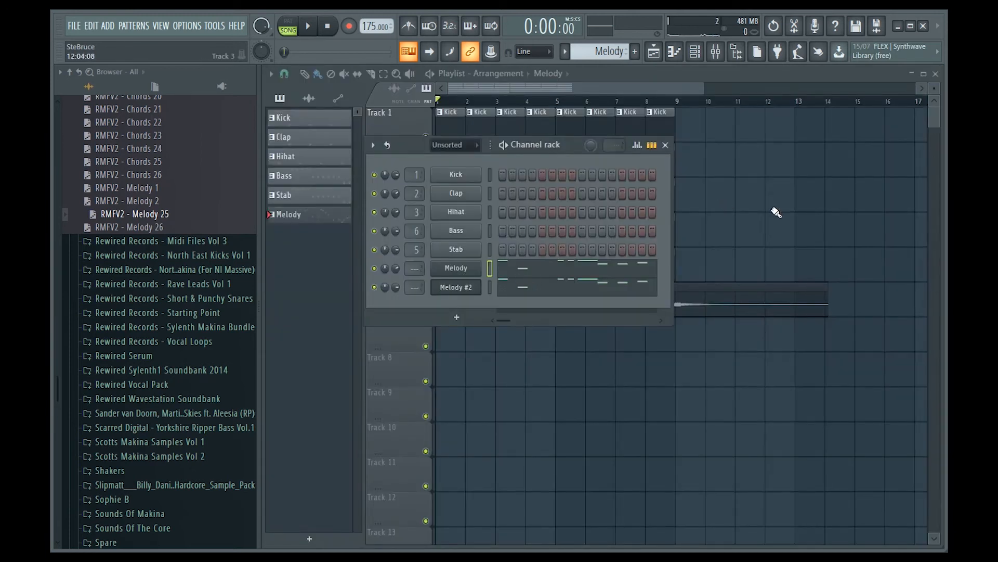
key(F6)
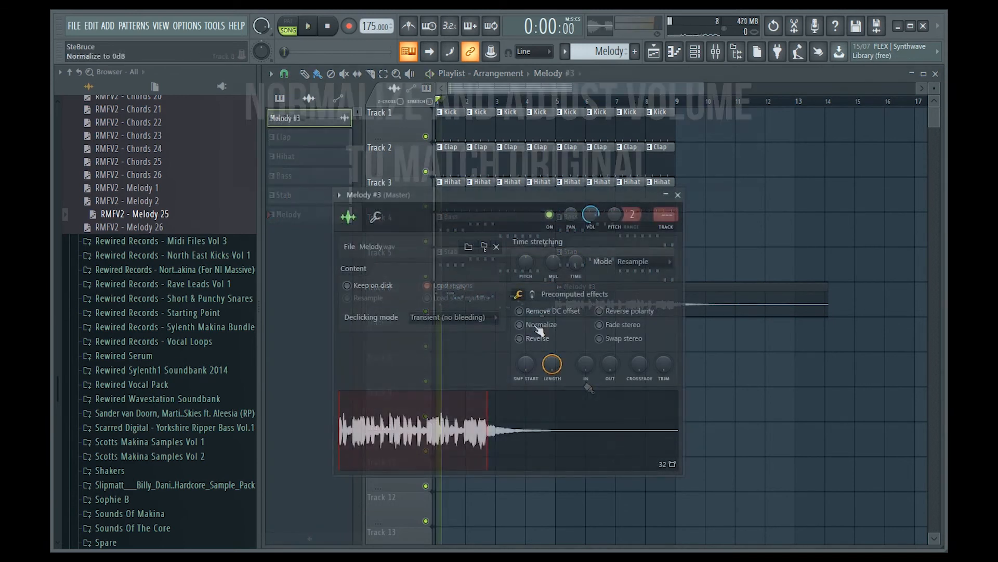
click(540, 329)
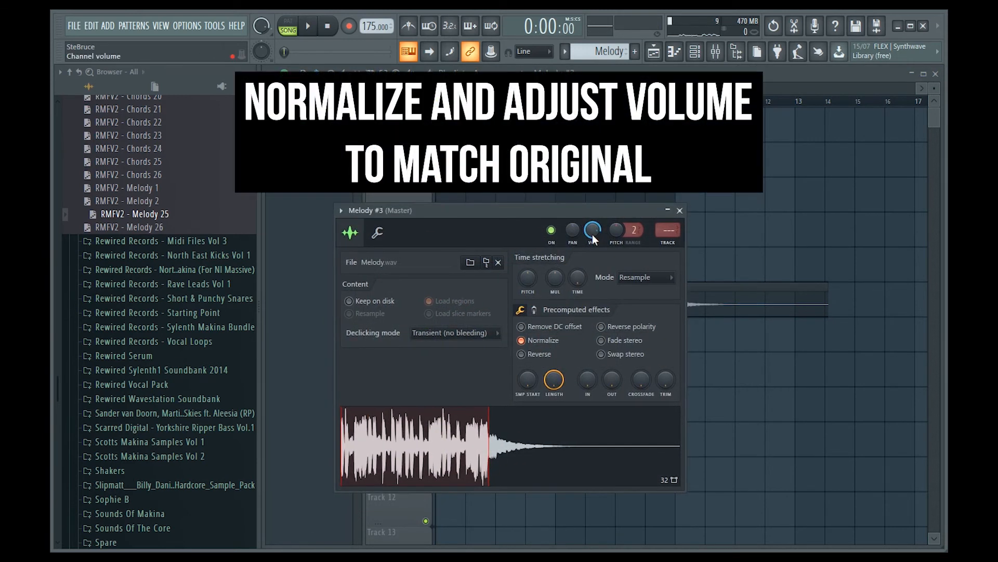
key(space)
key(Escape)
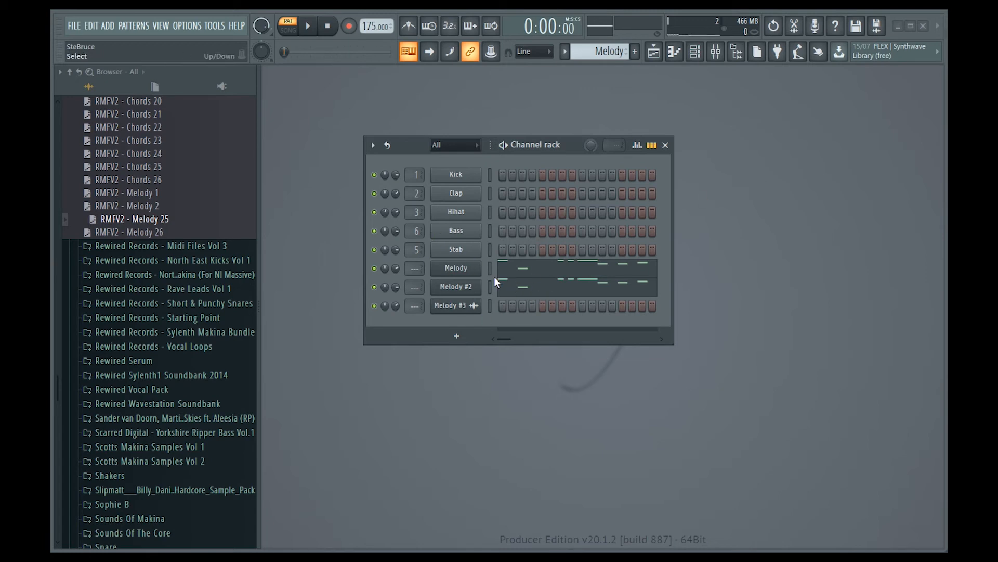
click(535, 269)
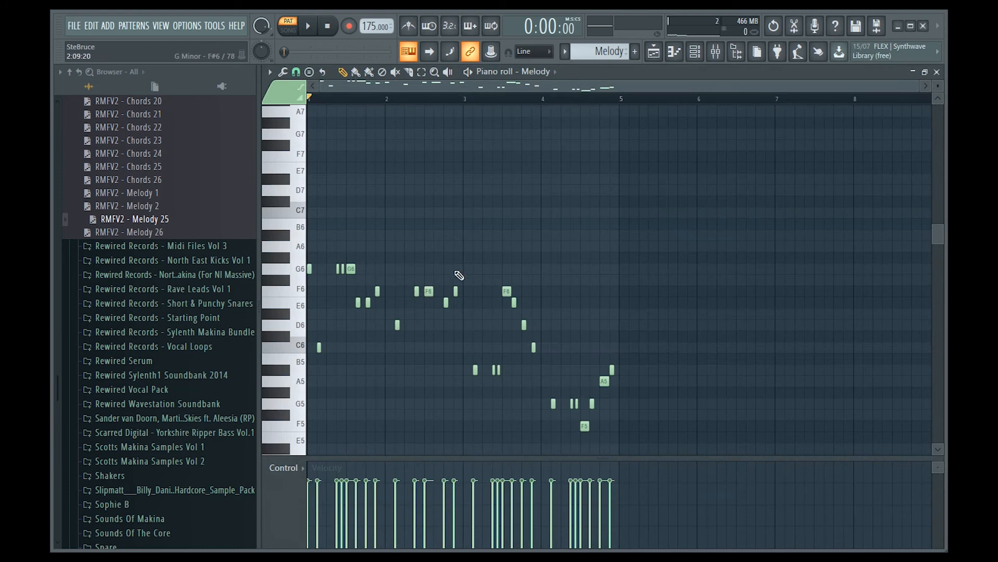
click(938, 71)
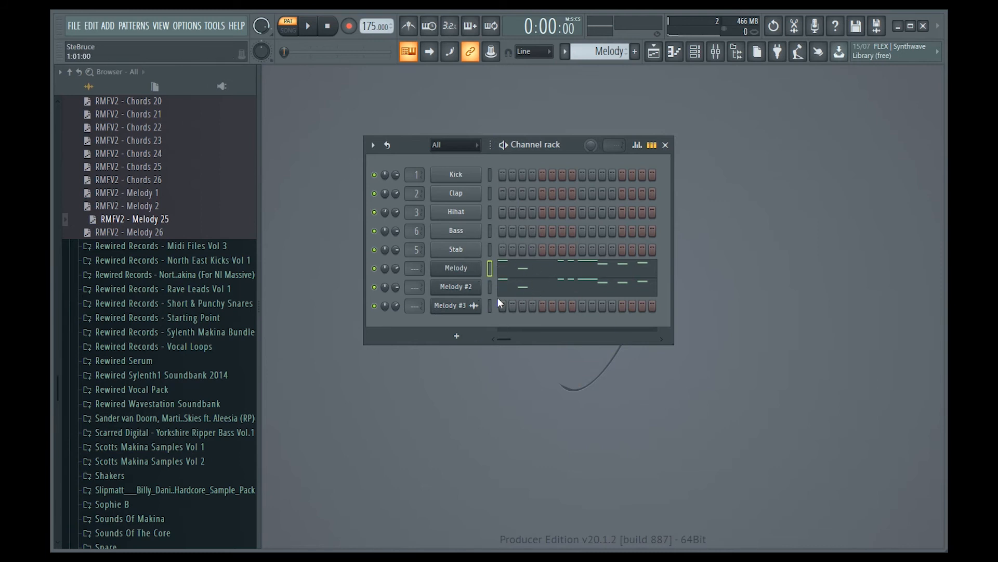
Step: Add a Layer channel to the channel rack and move it up above the Melody channels
click(455, 337)
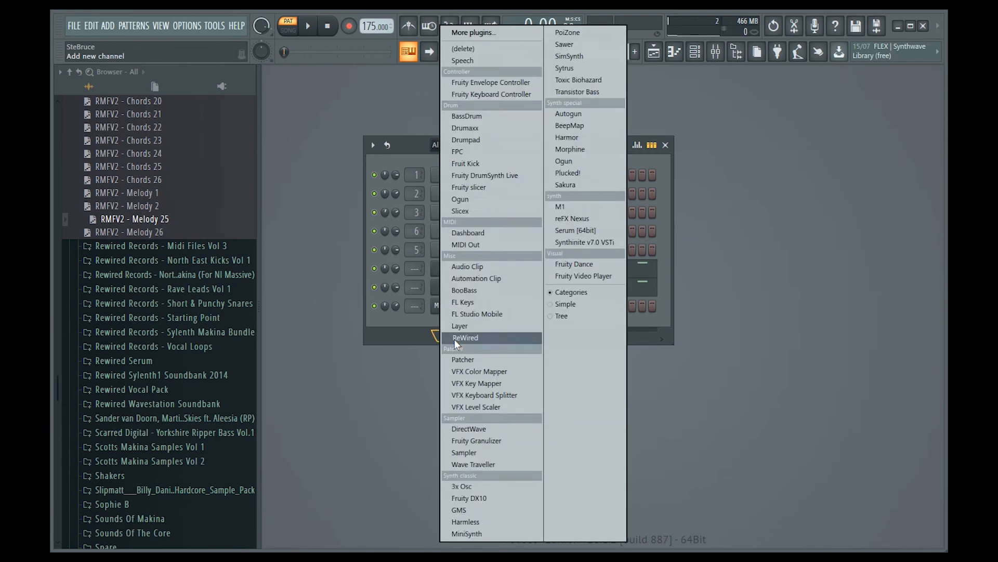
click(412, 339)
click(461, 336)
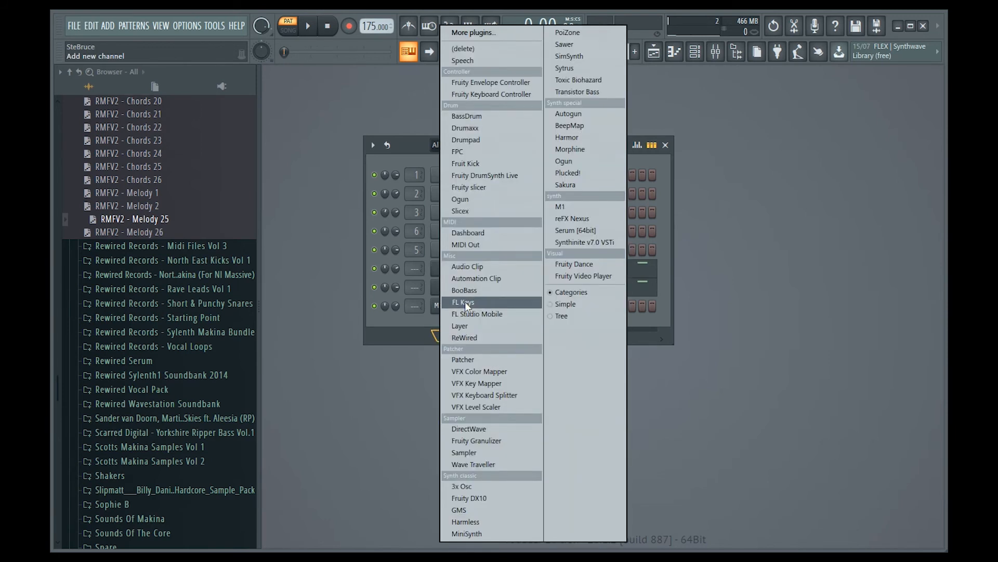
click(483, 326)
click(490, 329)
key(alt+Up)
key(alt+Up)
key(alt+Up)
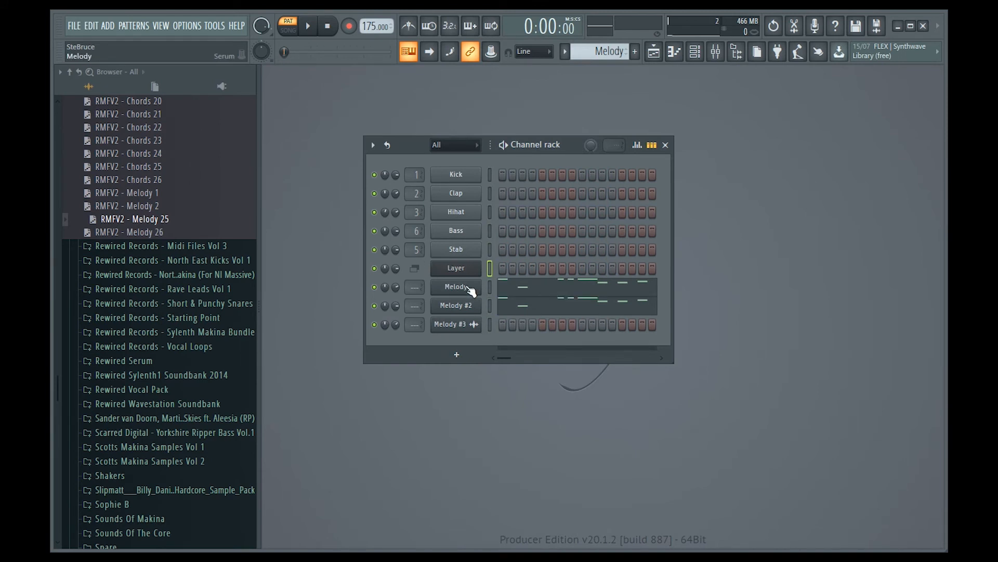
Step: Open the Layer channel and set the selected Melody and Melody #2 channels as its children
click(468, 270)
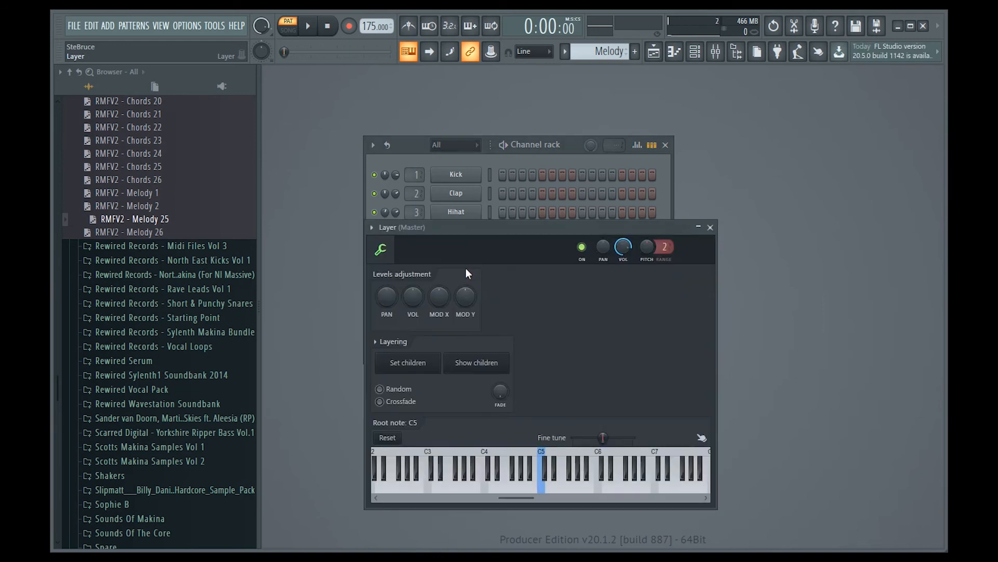
drag(531, 241, 735, 141)
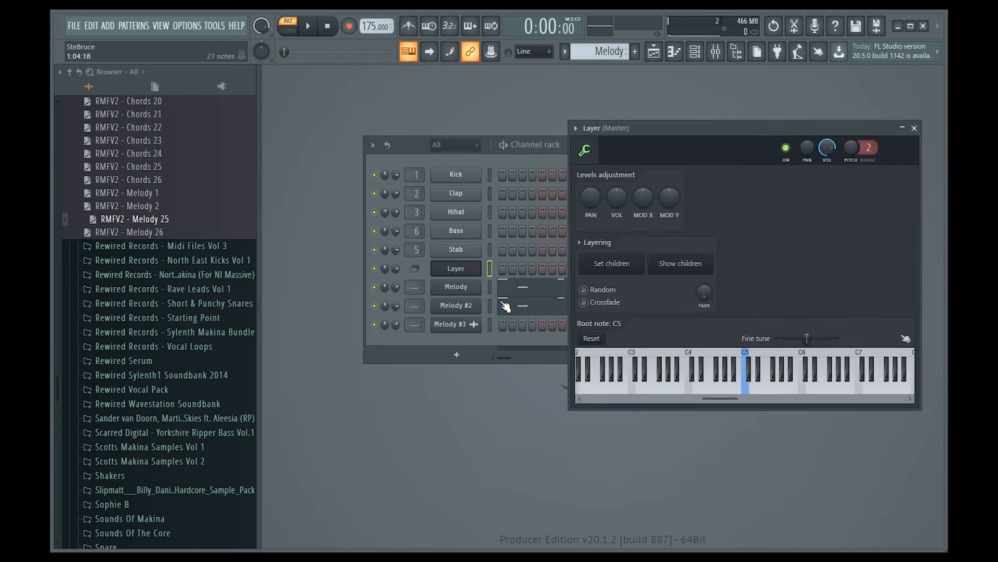
click(490, 287)
click(490, 305)
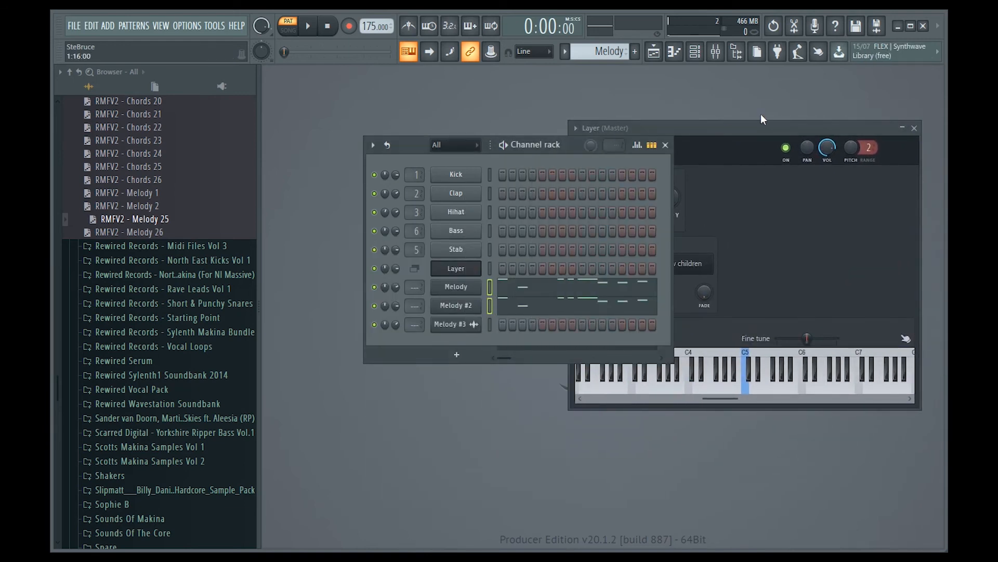
click(719, 128)
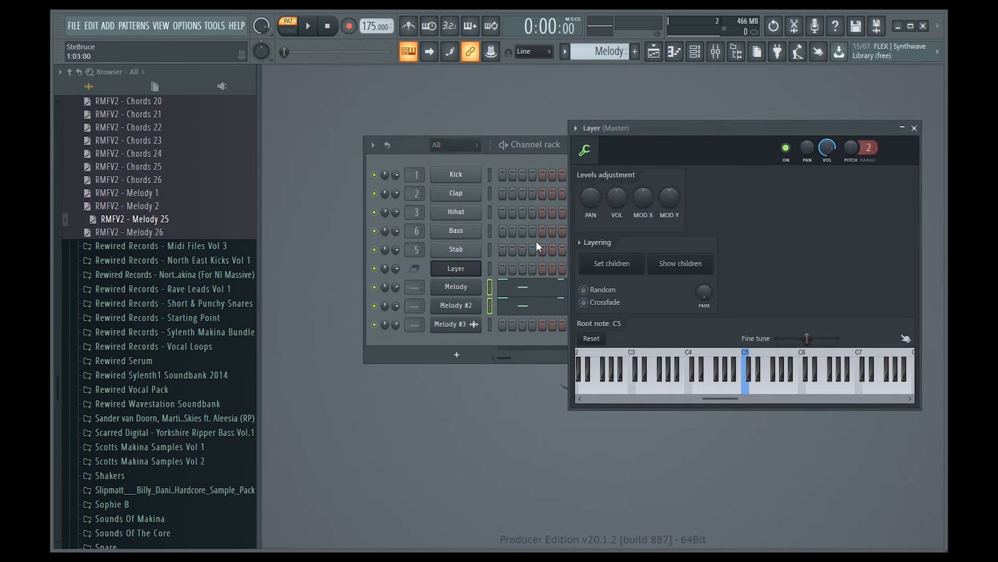
click(615, 268)
Step: Move the Melody notes onto the Layer channel and clear the notes from Melody #2
click(514, 142)
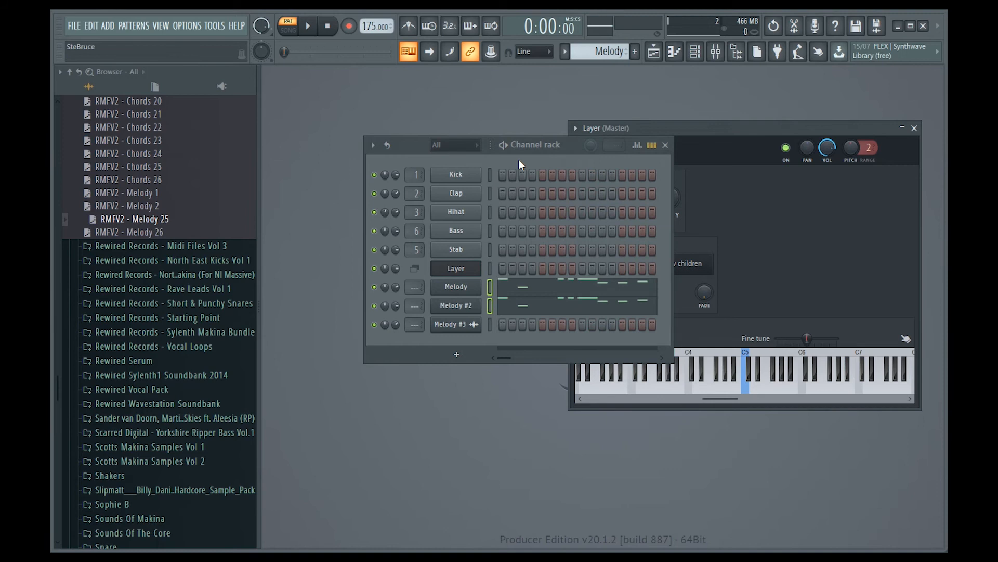
click(491, 272)
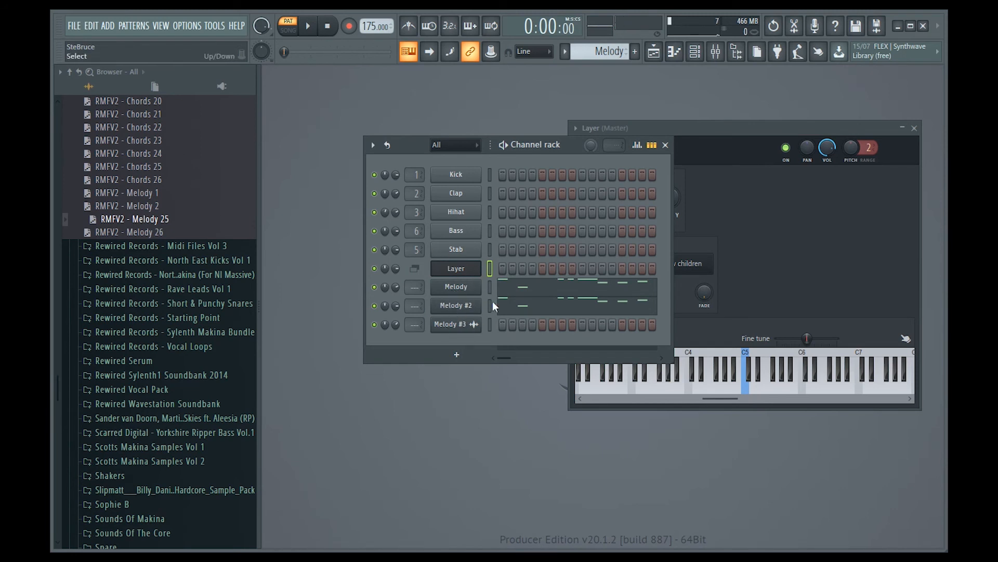
key(ctrl+x)
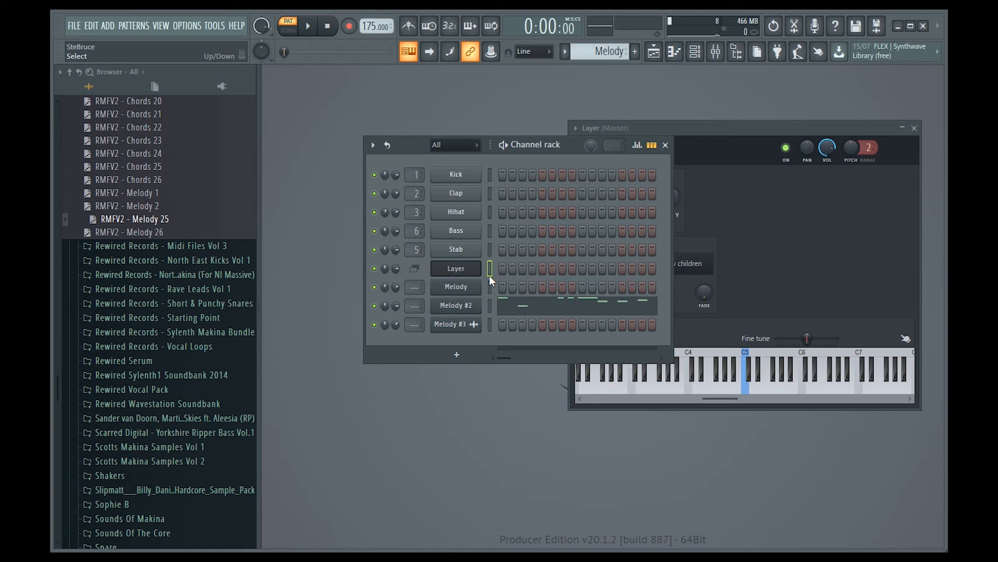
key(ctrl+v)
click(488, 305)
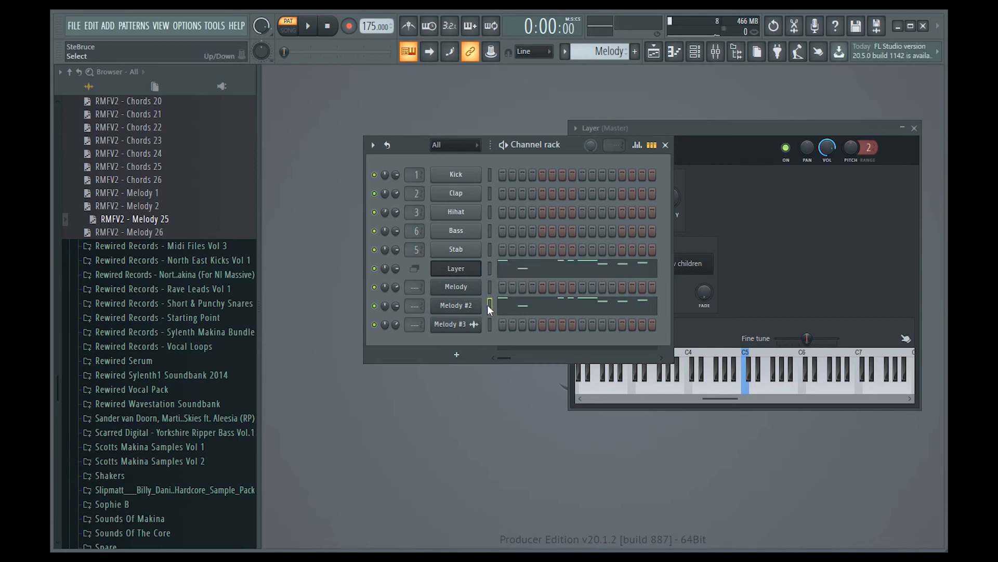
key(ctrl+x)
Step: Play the pattern to audition the layered channels
key(space)
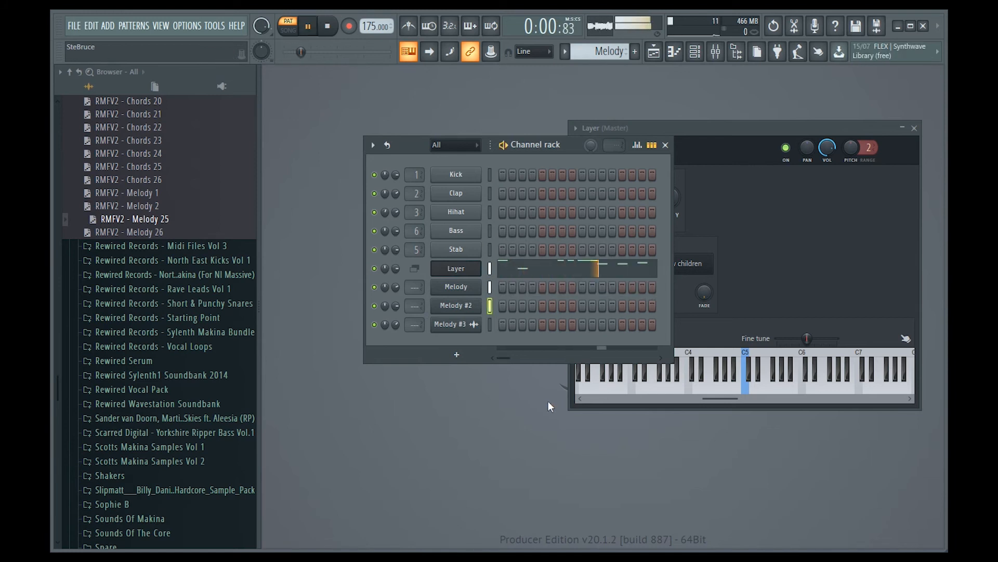
click(489, 268)
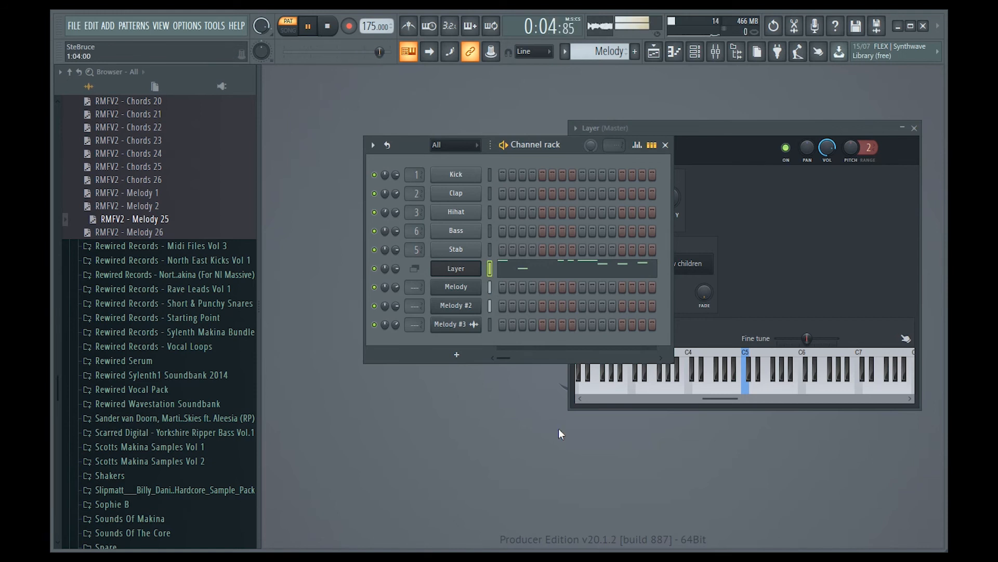
key(space)
click(462, 287)
click(555, 136)
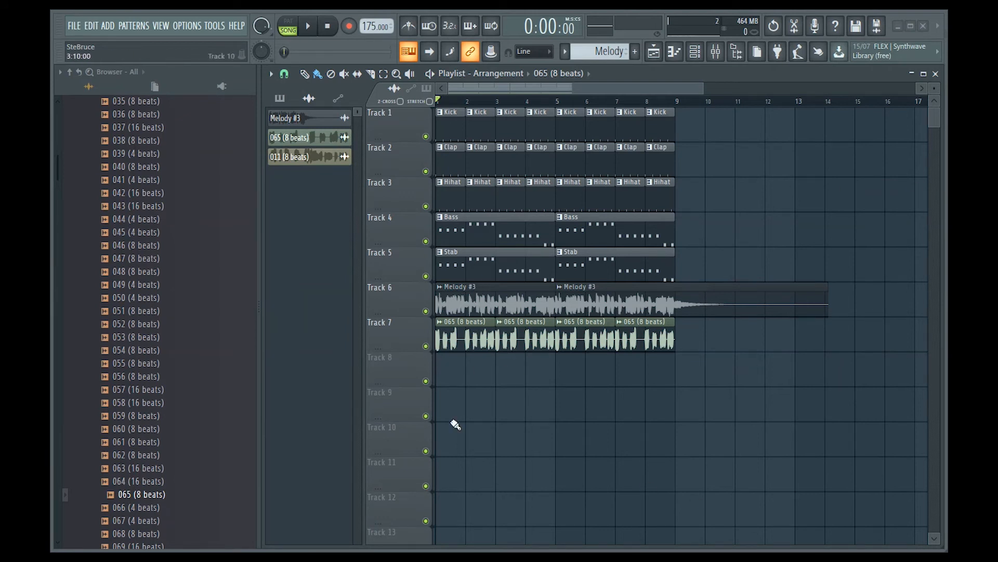
Step: Solo track 7 in the playlist and play the 065 vocal loop, then unsolo it
ctrl+click(425, 346)
key(space)
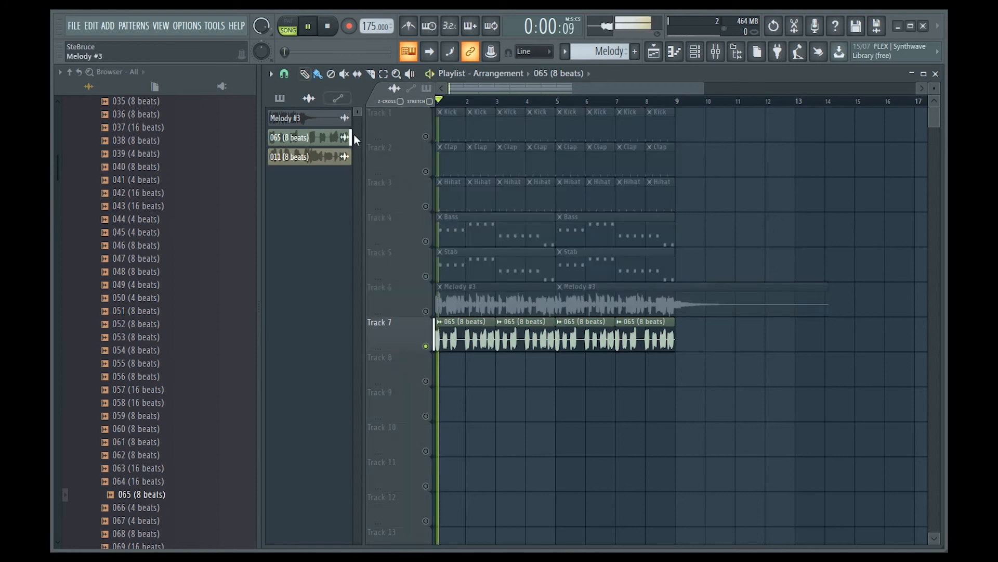
ctrl+click(425, 346)
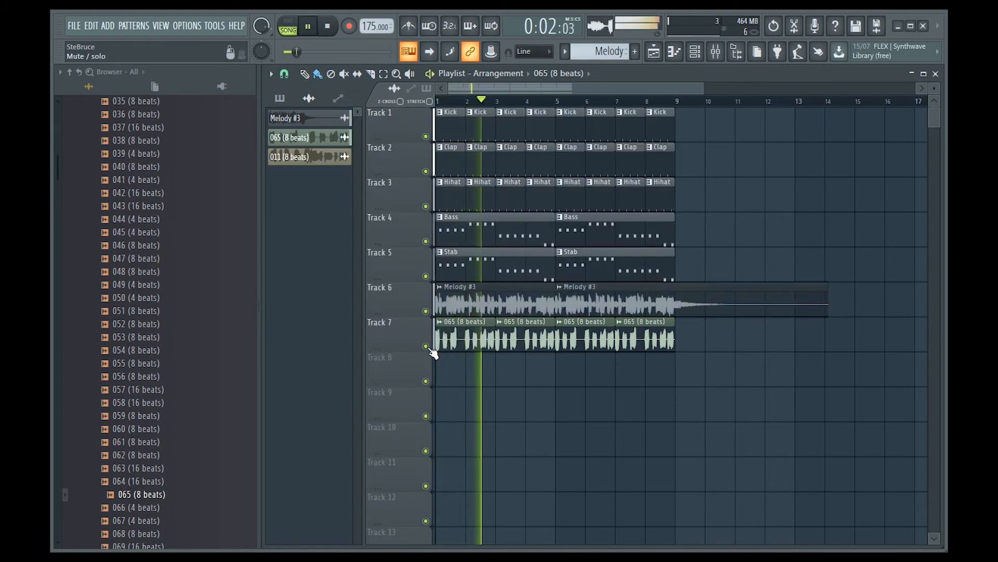
key(space)
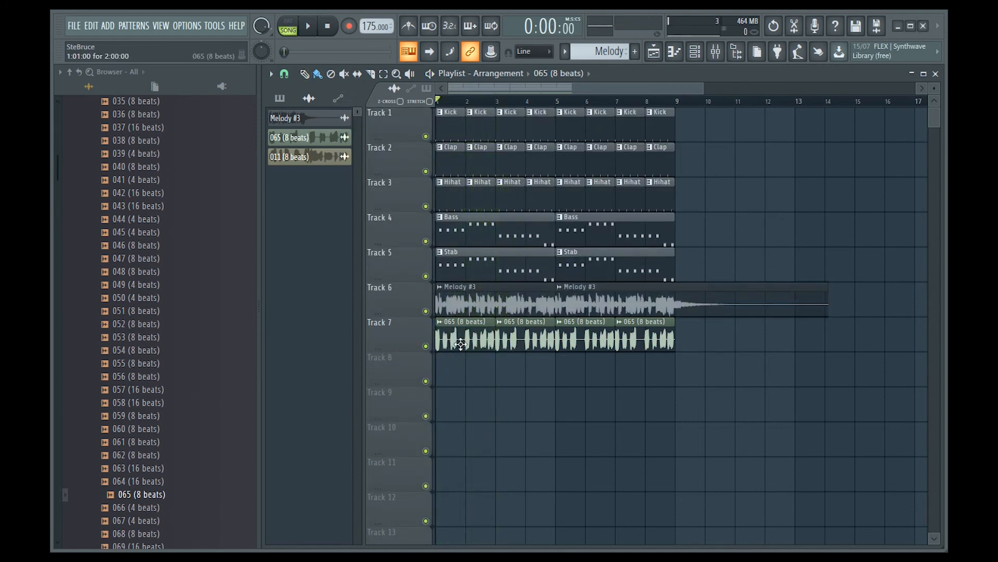
Step: Open the 065 clip's Vocal mixer track and load Fruity Reeverb 2 into its first effect slot
double_click(466, 342)
click(723, 56)
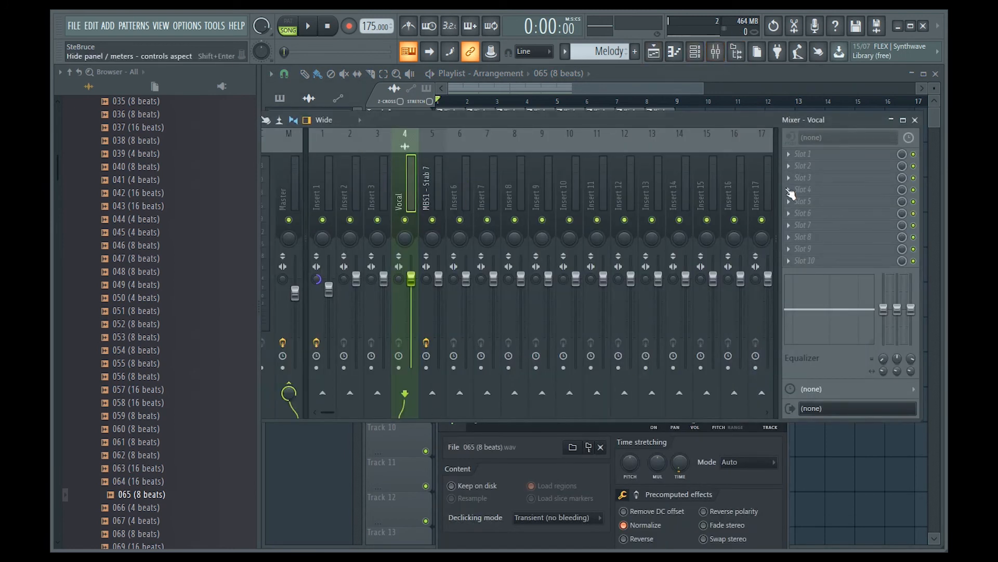
click(796, 154)
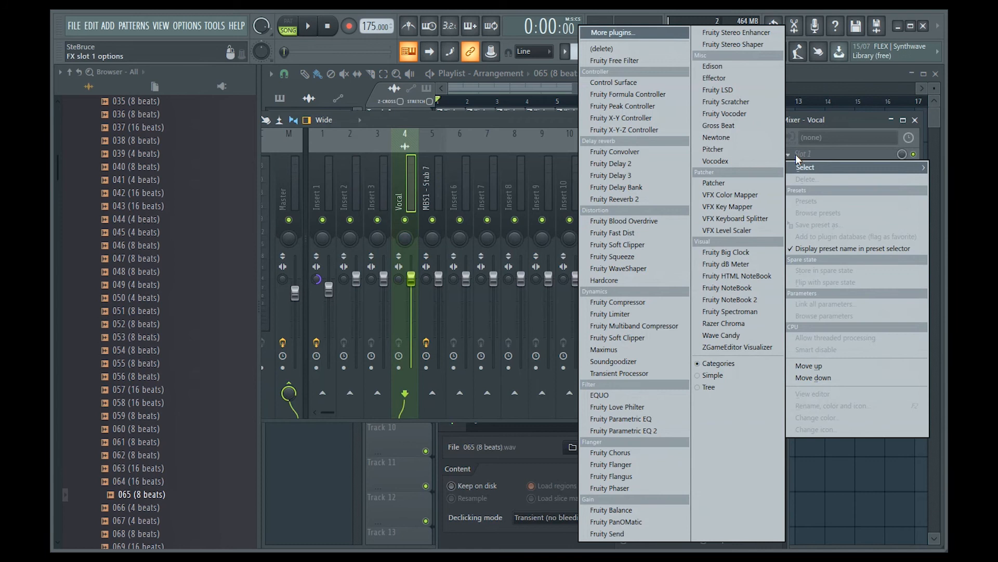
click(658, 199)
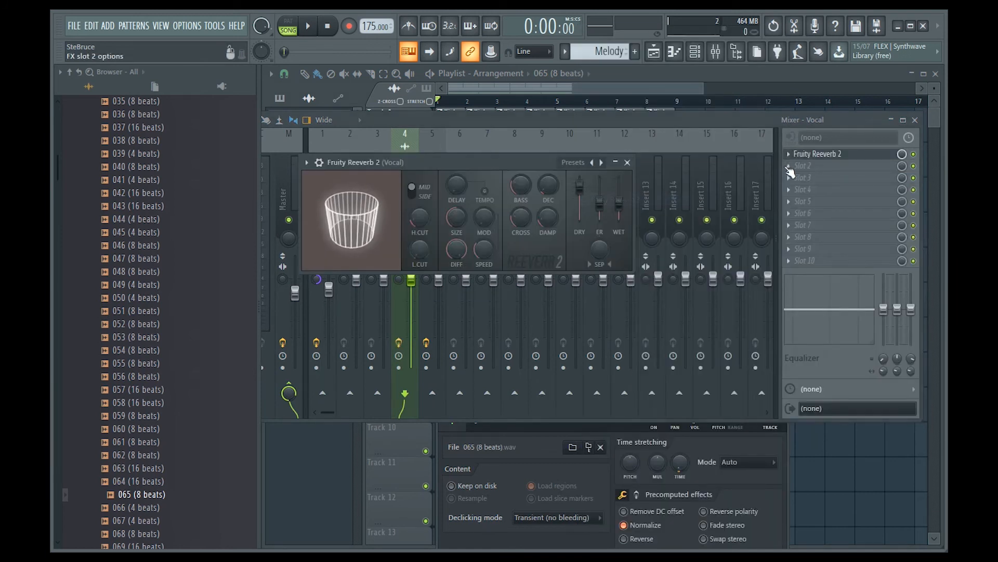
Step: Add Fruity delay bank to slot 2 and Fruity parametric EQ 2 to slot 3 of the Vocal track
click(789, 165)
click(616, 187)
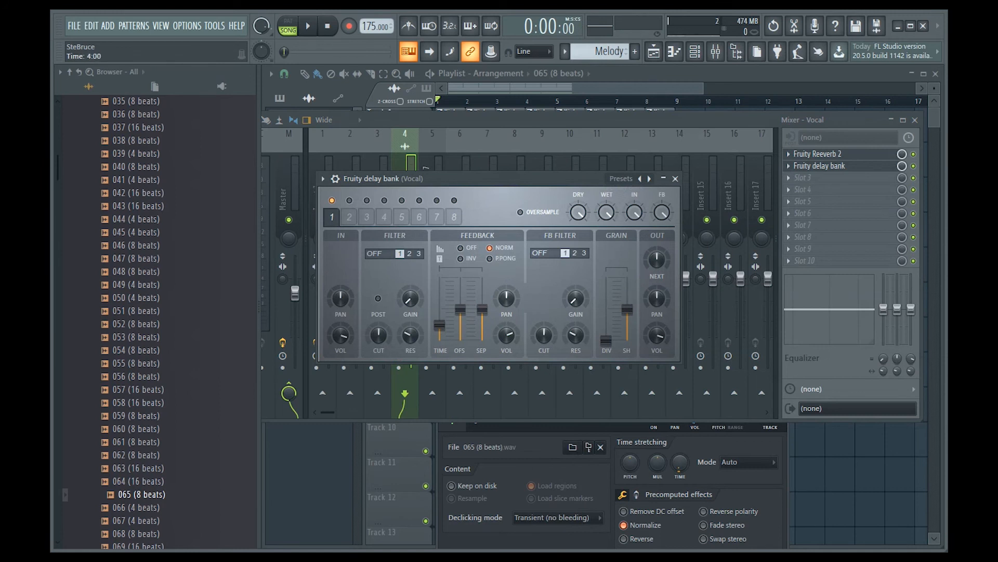
click(789, 178)
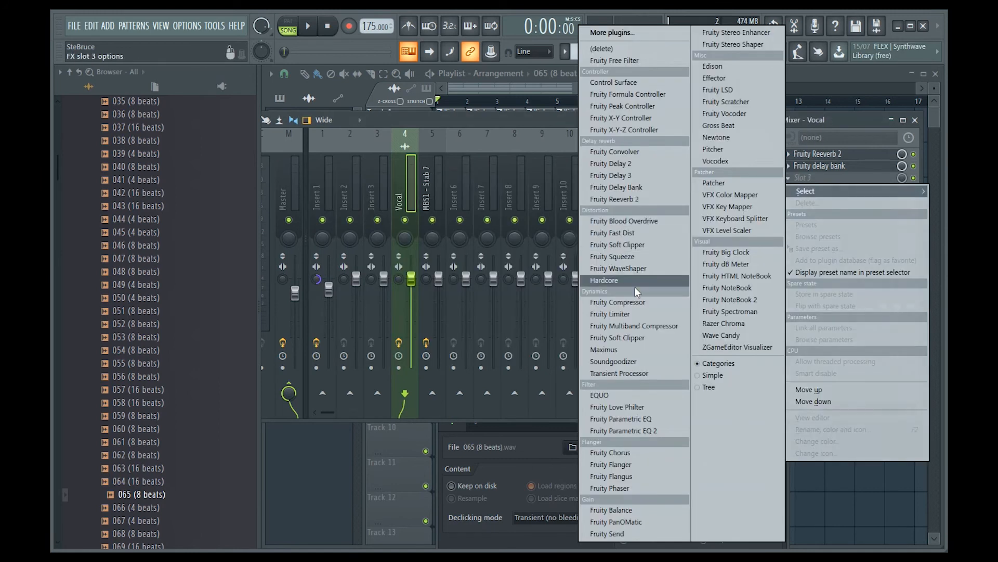
click(635, 431)
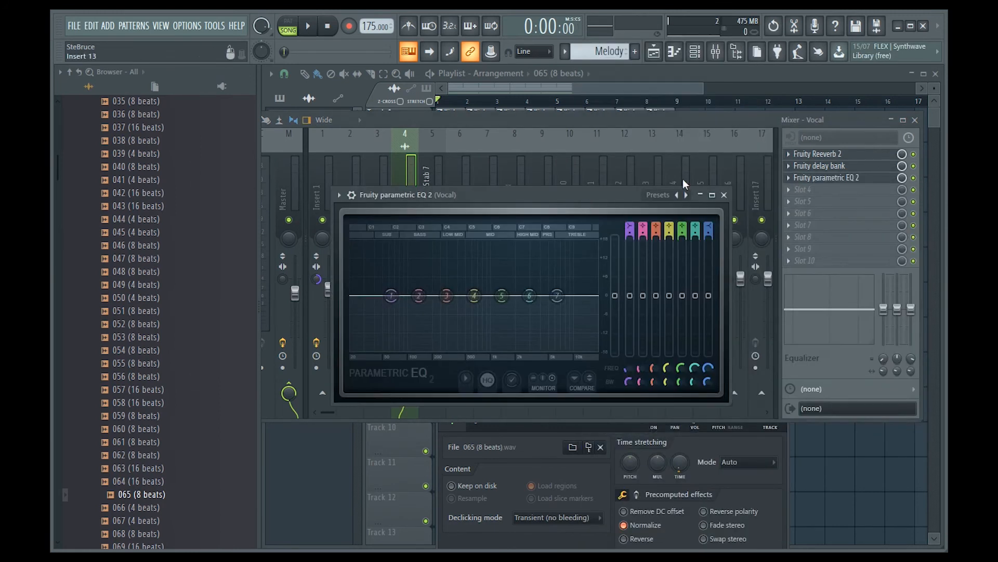
click(827, 177)
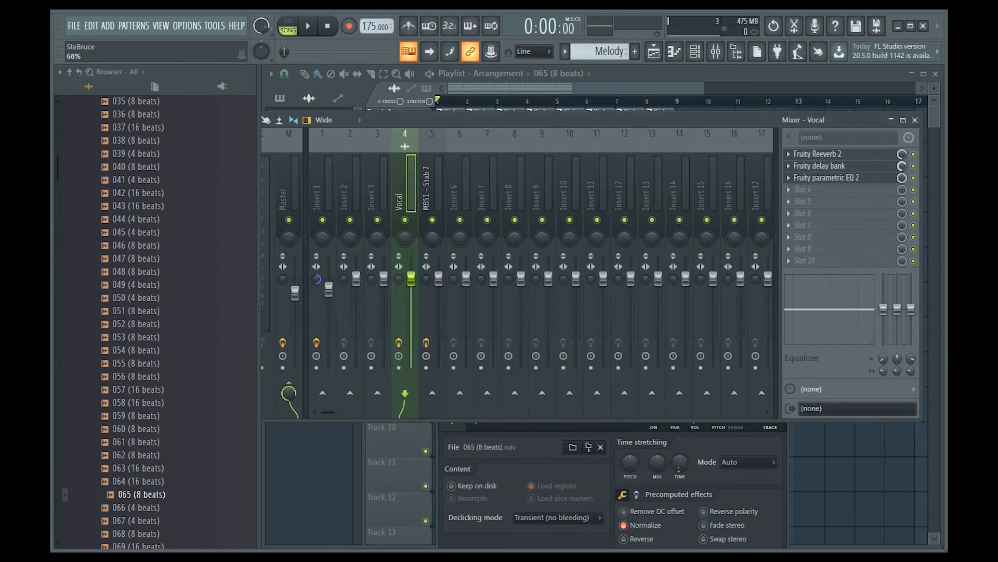
Step: Turn the EQ's first band into a low cut and raise its frequency to thin the vocal's low end
key(space)
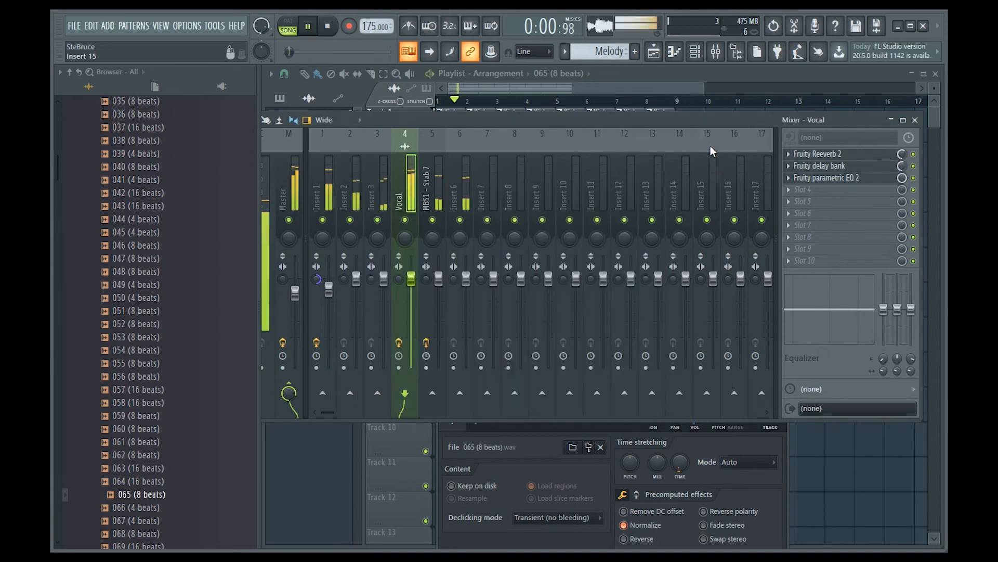
key(space)
click(839, 178)
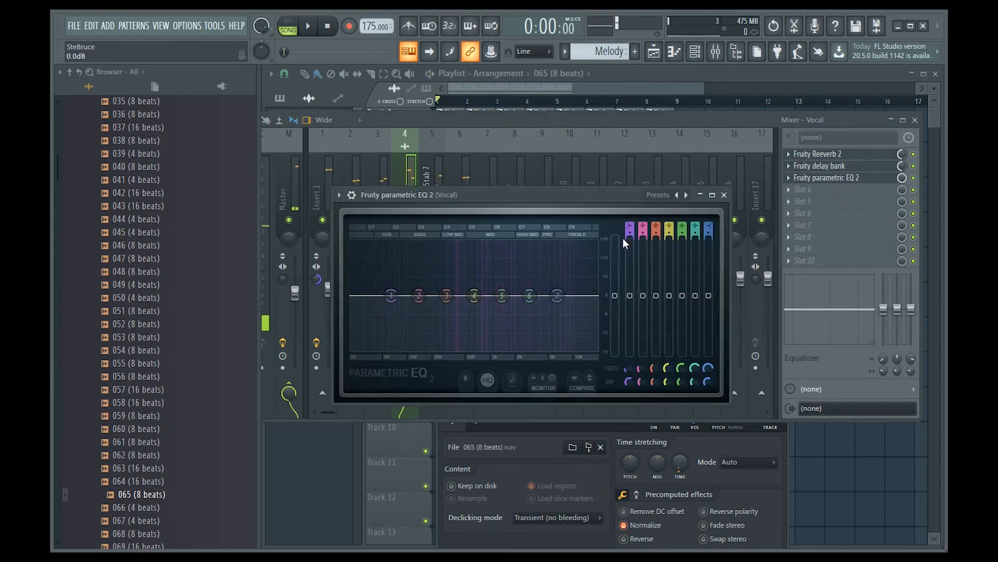
scroll(629, 225, down, 2)
scroll(629, 233, up, 5)
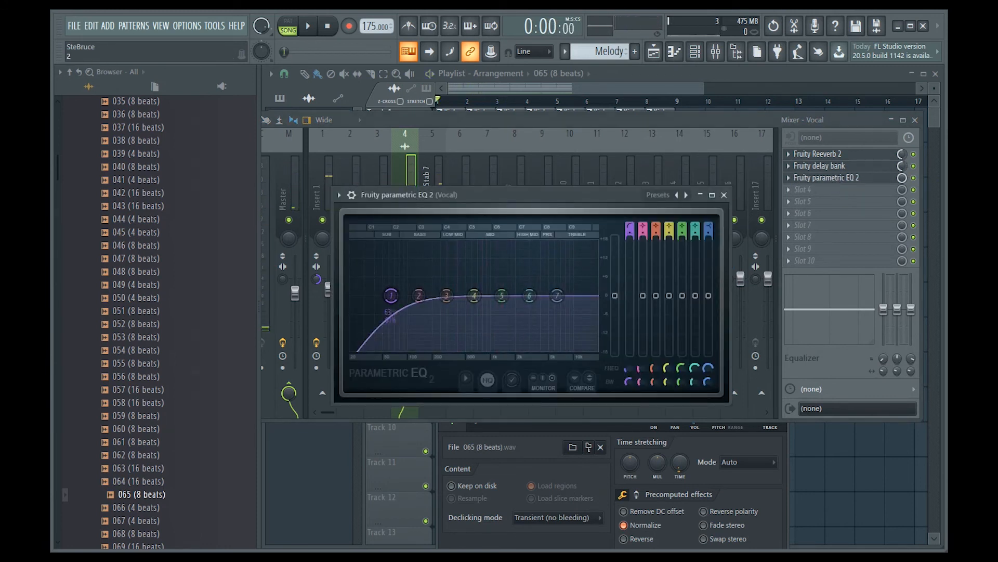
drag(391, 296, 432, 296)
key(space)
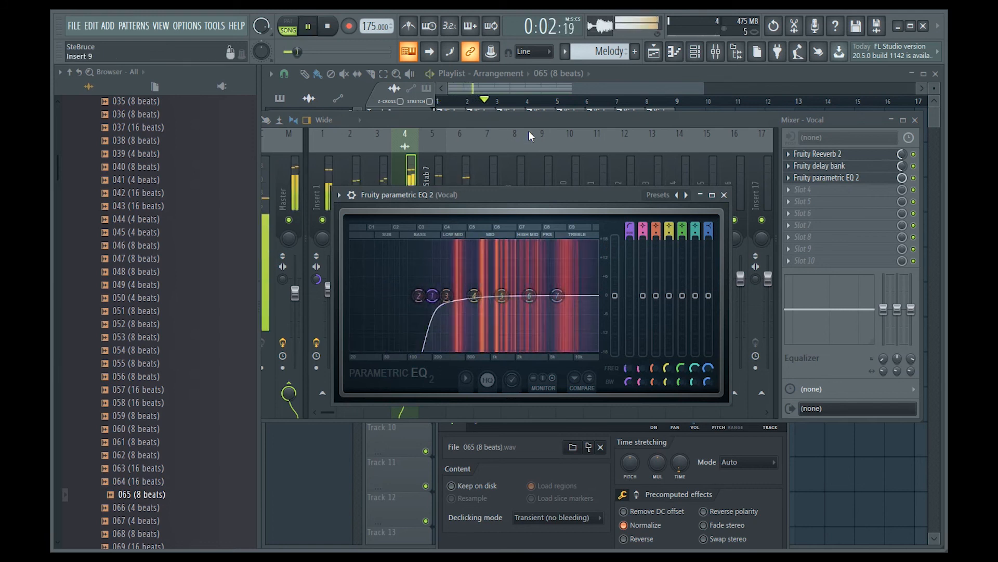
key(space)
key(Escape)
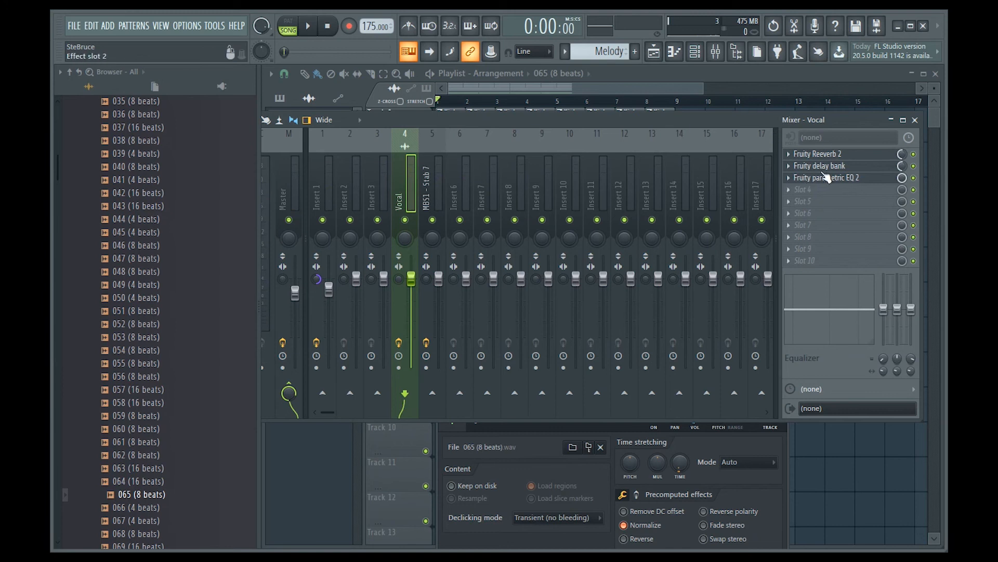
Step: Save the Vocal mixer track state as a preset named Vocal Setup
right_click(397, 173)
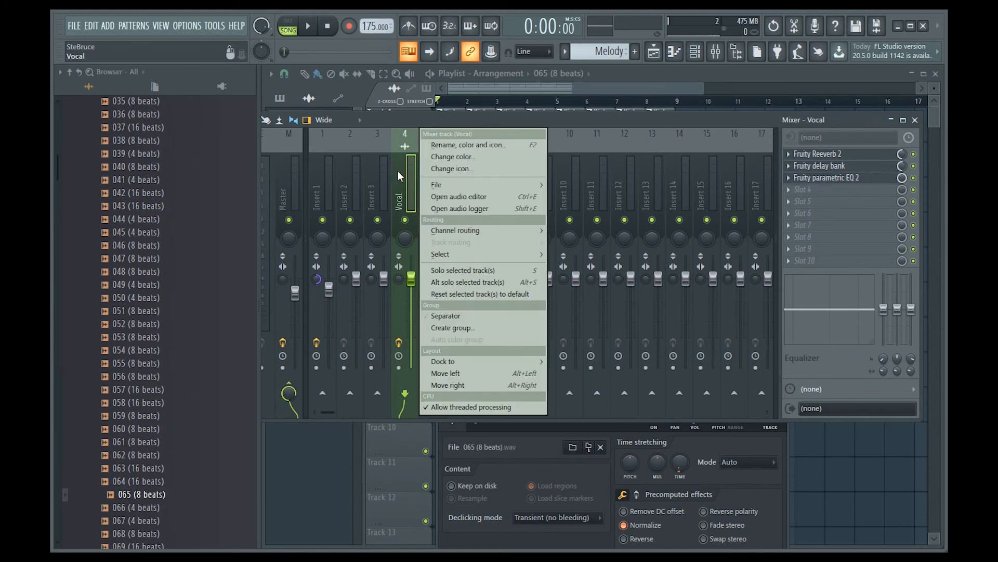
mouse_move(460, 183)
click(604, 198)
text(Vocal Set)
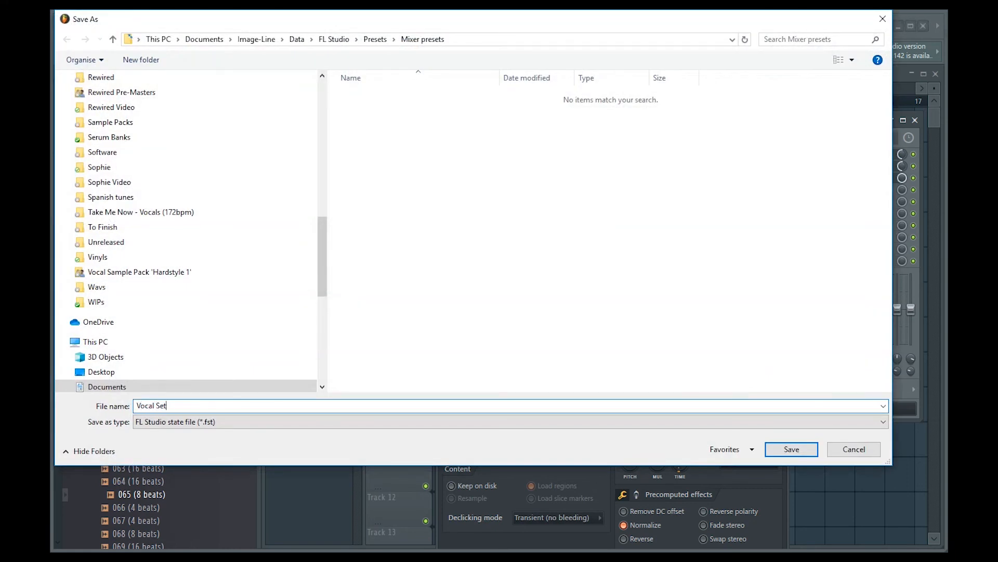
text(up)
key(Return)
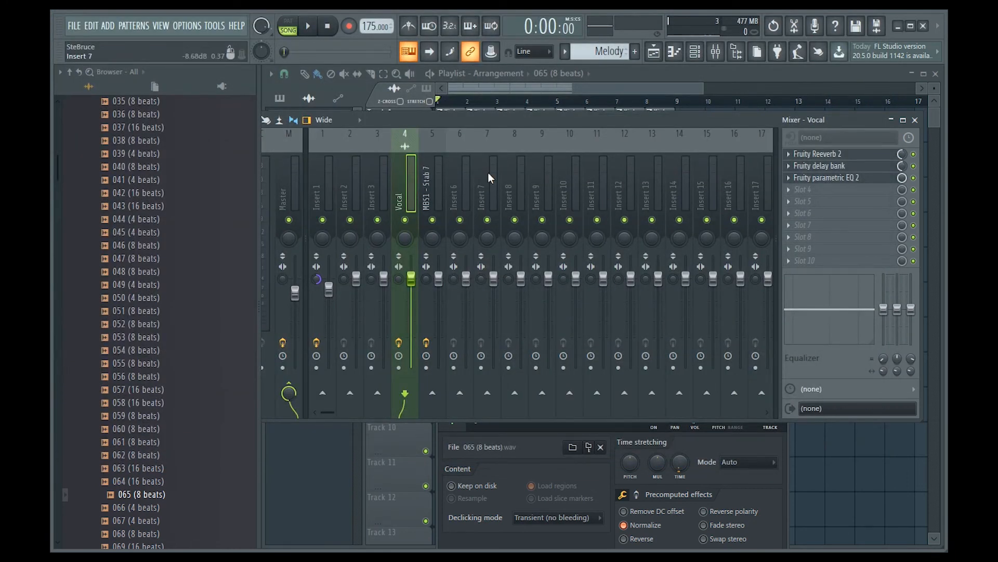
Step: Load the saved Vocal Setup mixer track state onto Insert 9
click(548, 182)
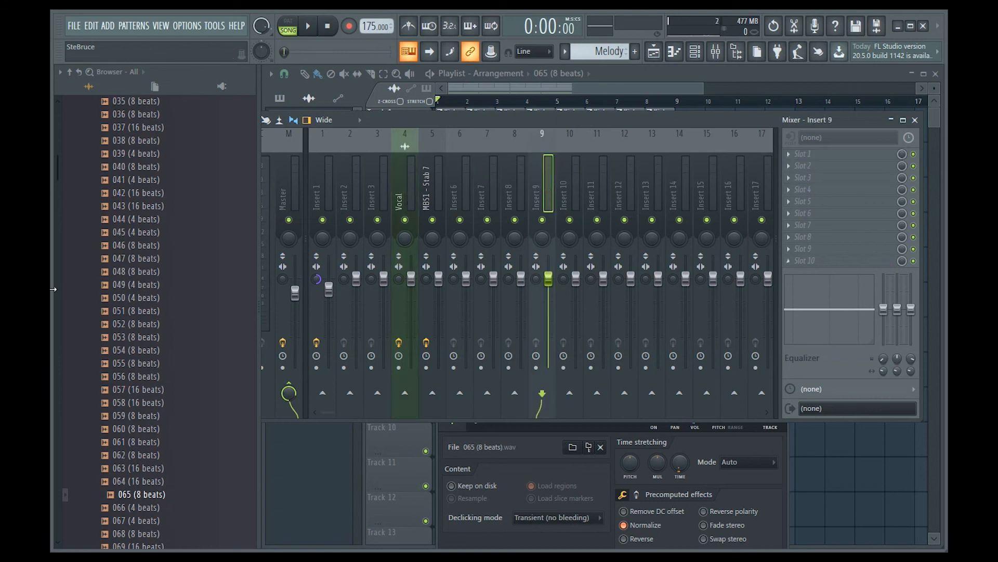
right_click(549, 177)
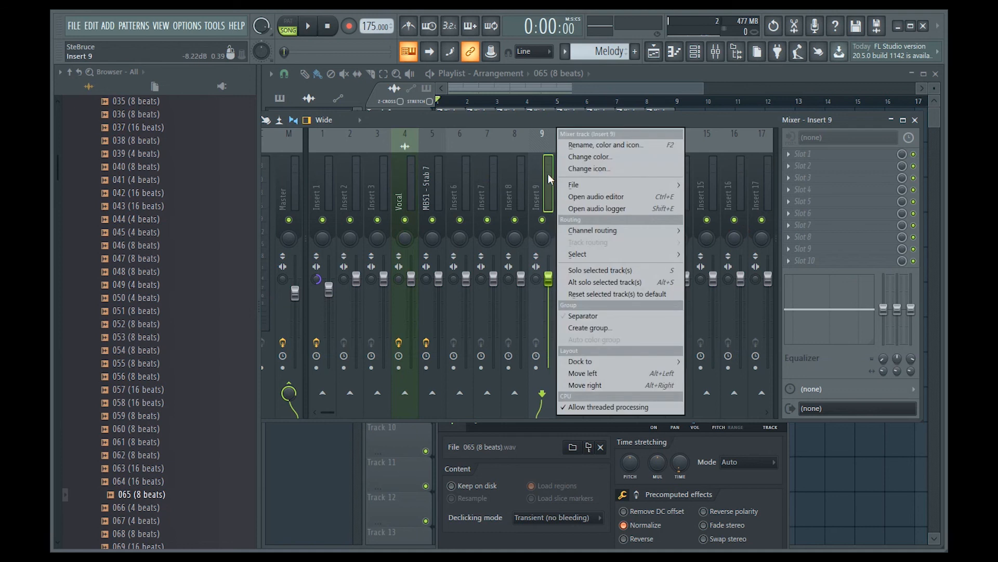
mouse_move(669, 191)
click(732, 185)
click(339, 102)
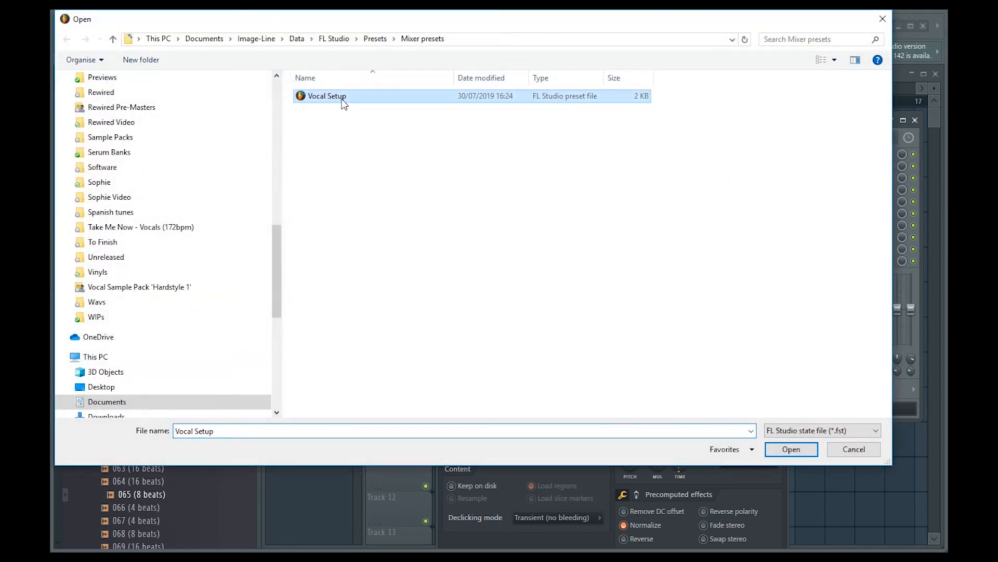
click(791, 450)
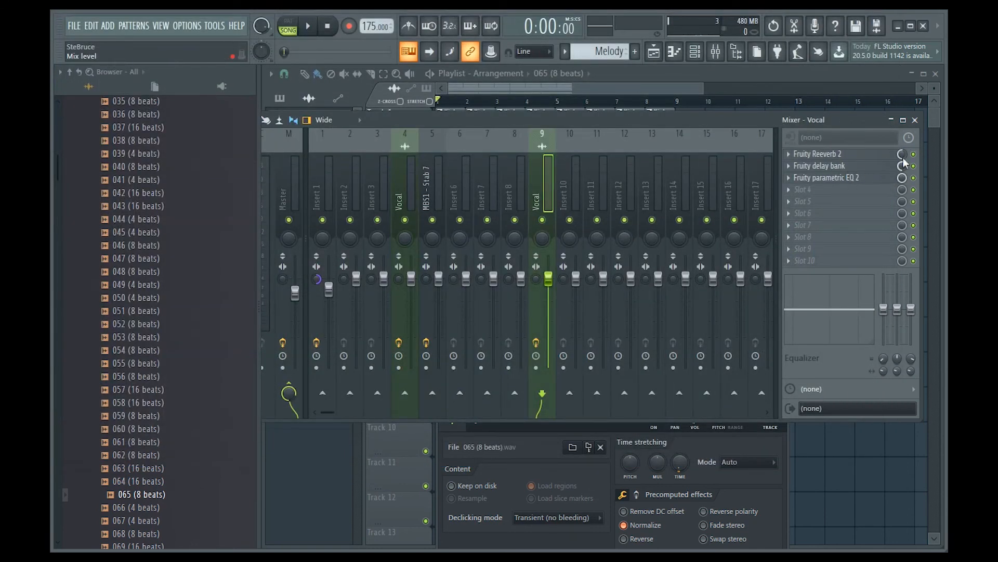
Step: Open the Fruity parametric EQ 2 on the newly loaded track to inspect its settings, then close it
click(853, 179)
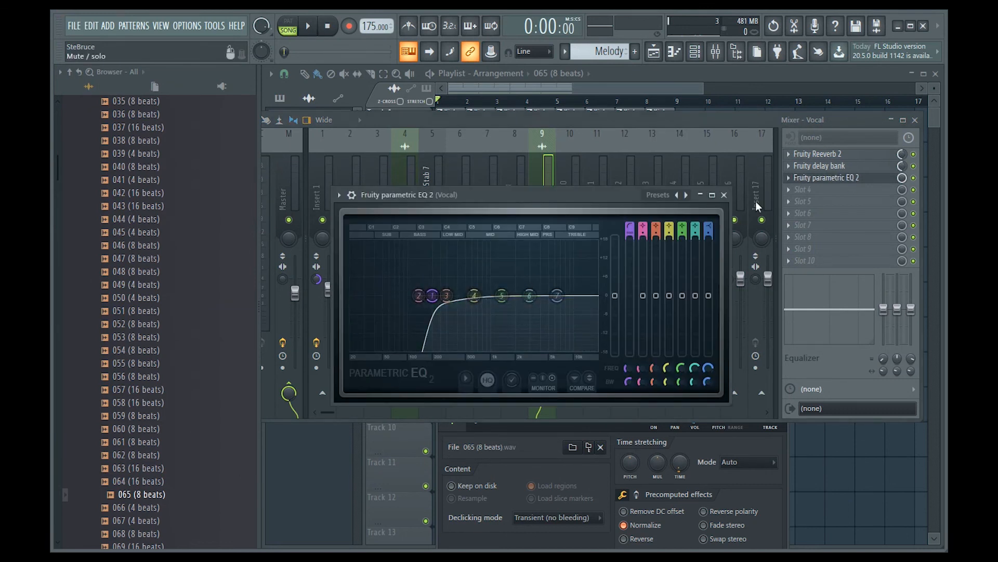
click(724, 196)
click(878, 180)
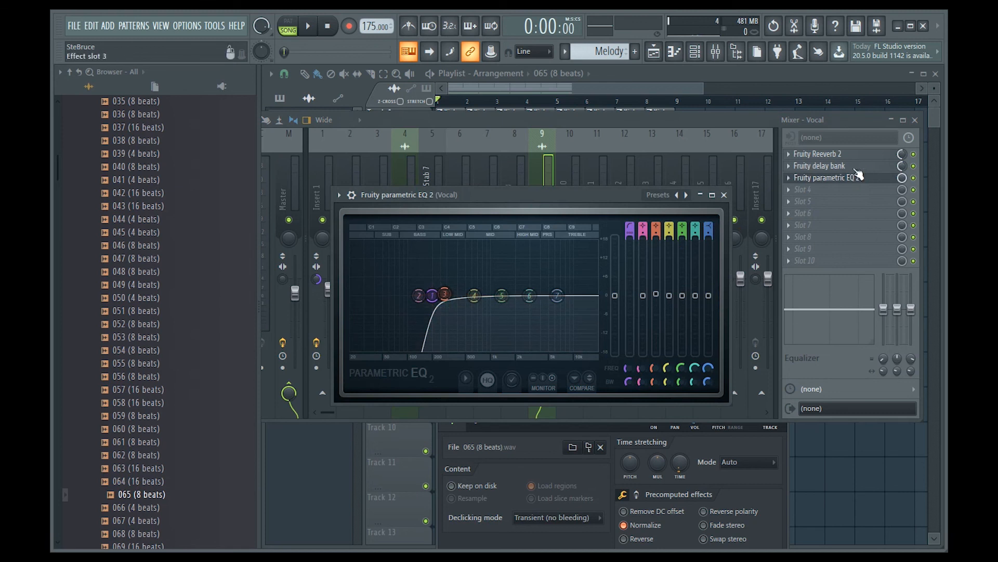
Step: Apply the Vocal track's mixer state to Insert 13 so it gets the same effects chain
click(412, 183)
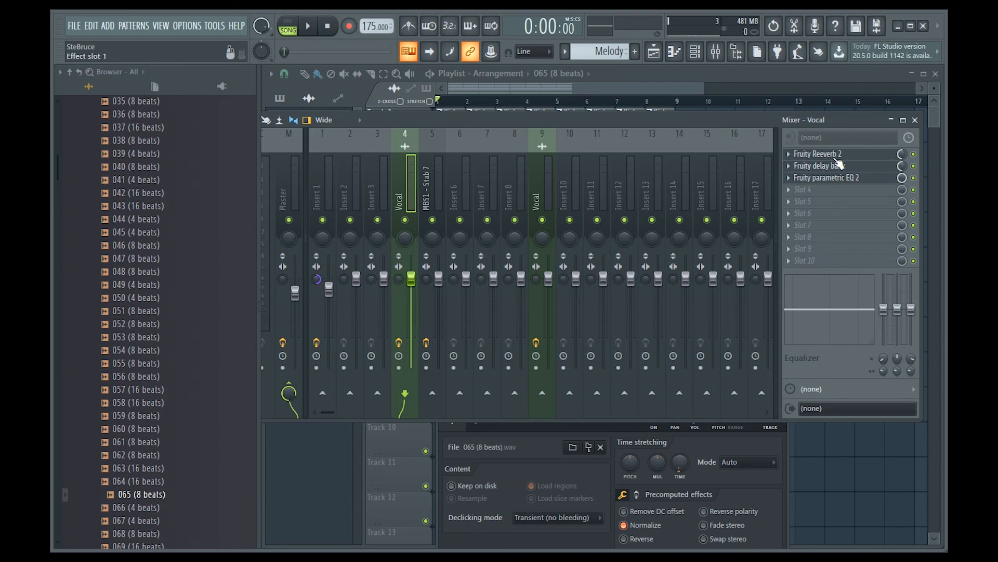
right_click(399, 169)
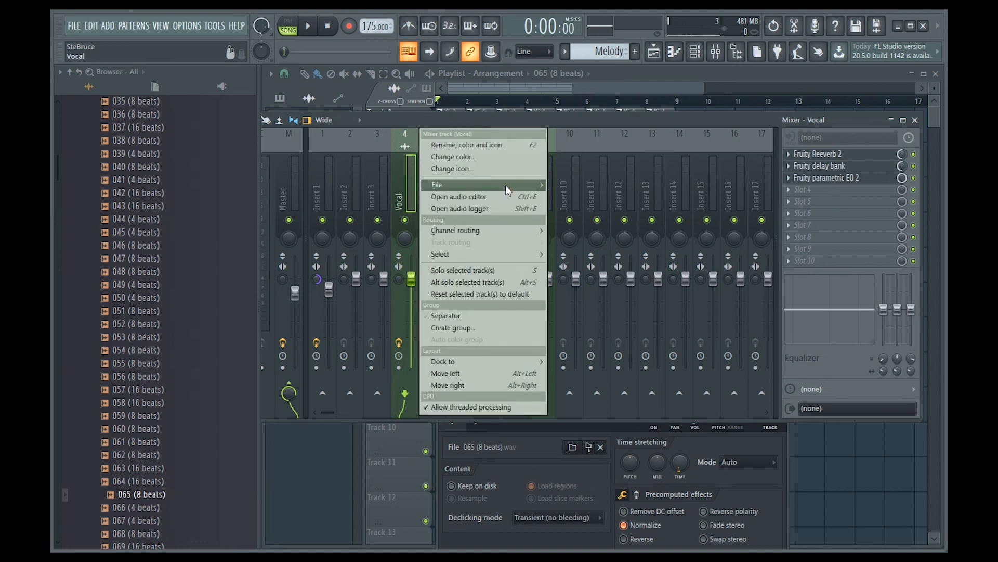
mouse_move(505, 185)
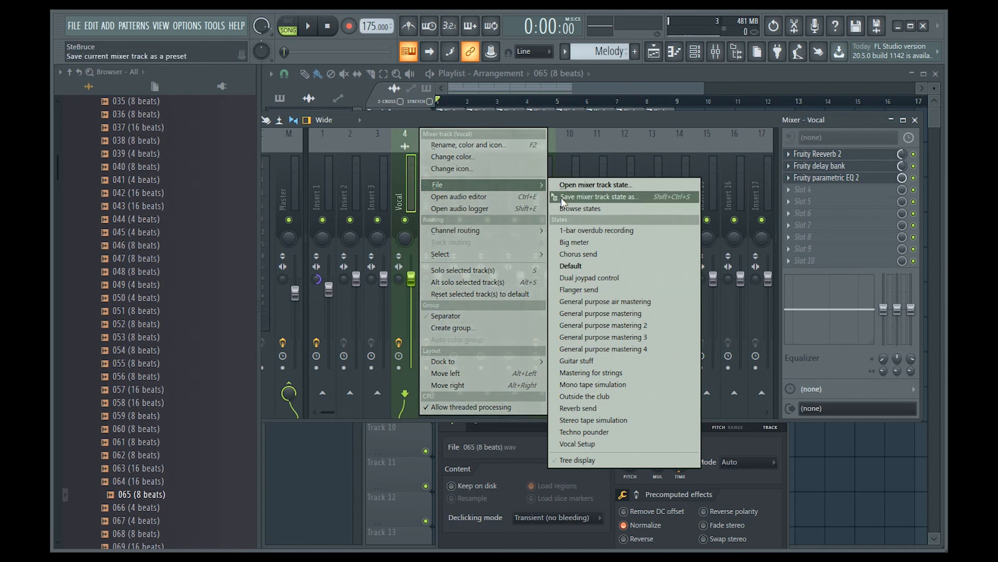
drag(552, 197, 649, 177)
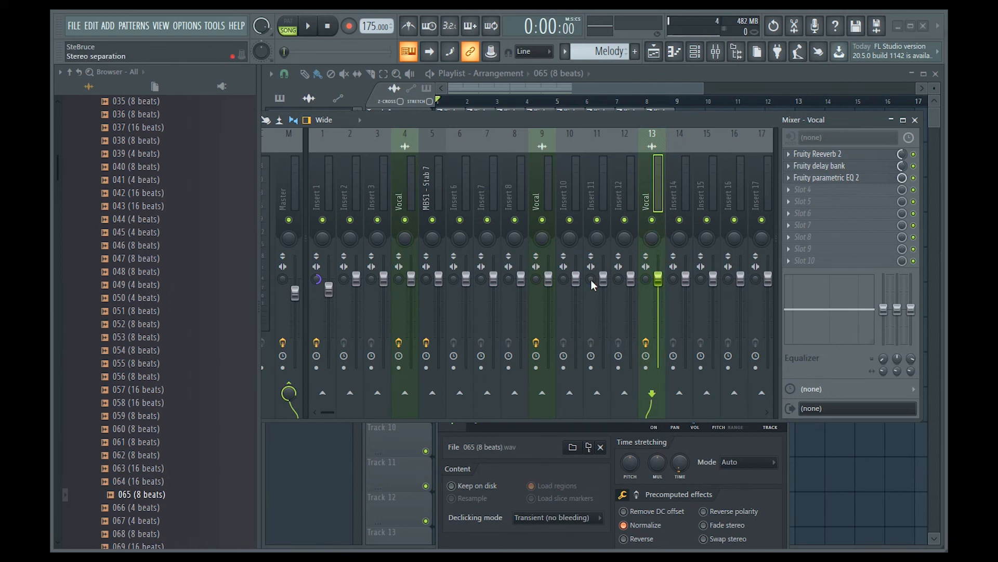
Step: Copy the Fruity Reeverb 2 preset from the first effect slot of Insert 13 onto Insert 15
click(790, 154)
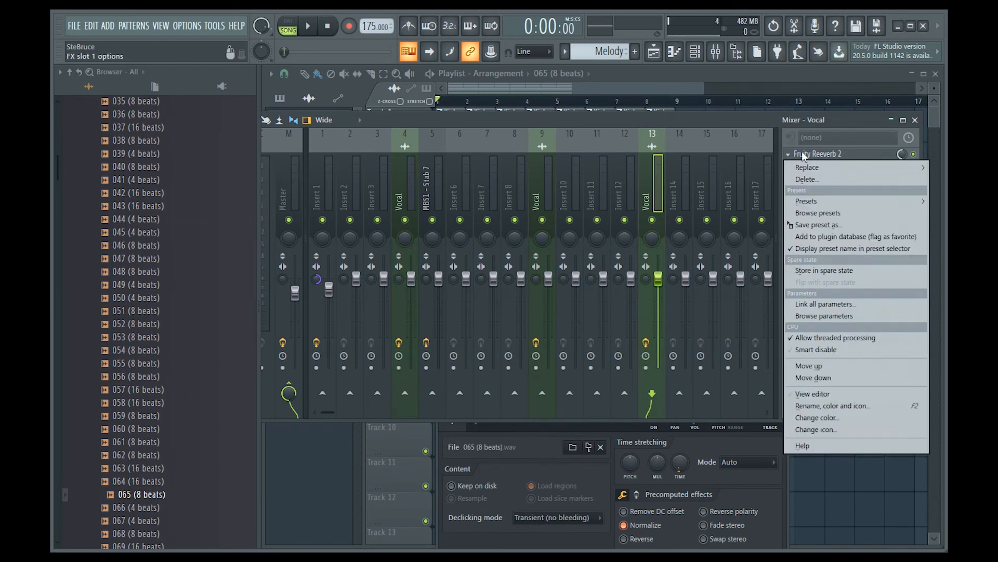
click(657, 165)
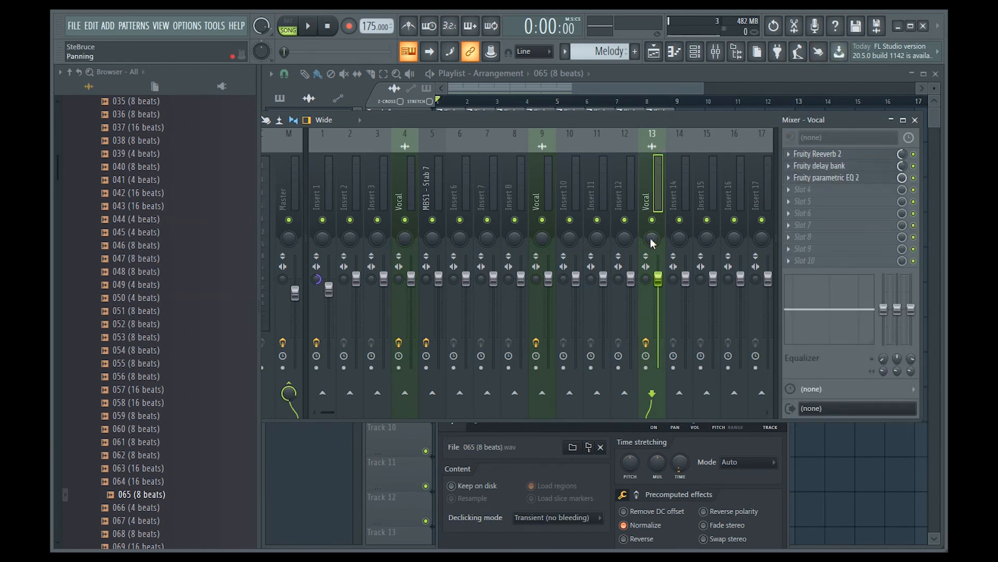
click(789, 155)
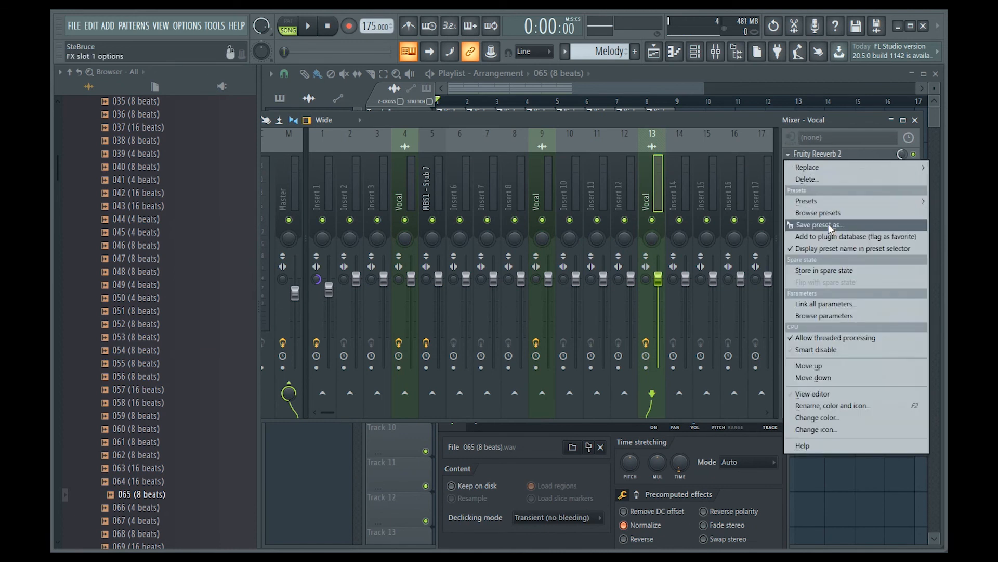
drag(808, 230, 708, 189)
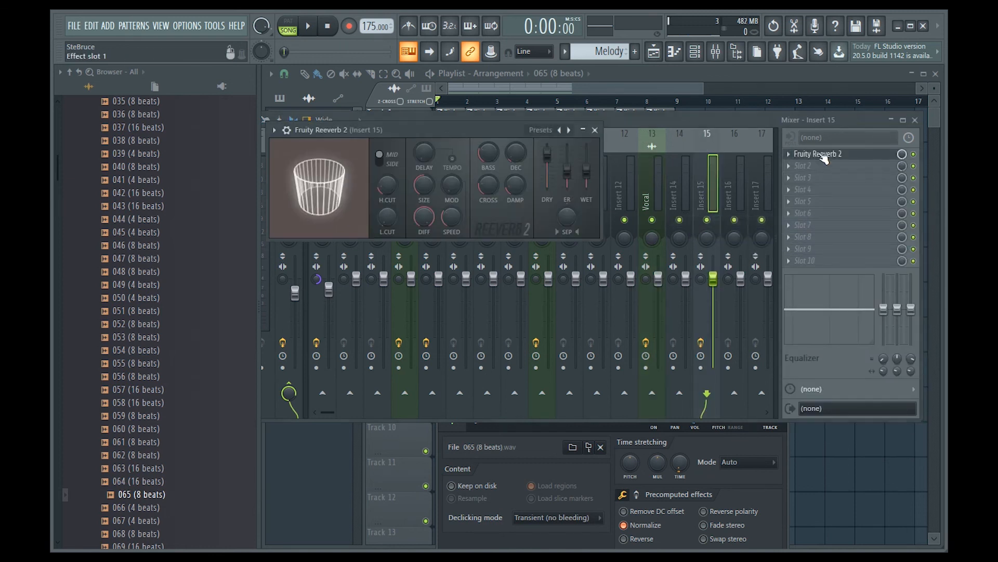